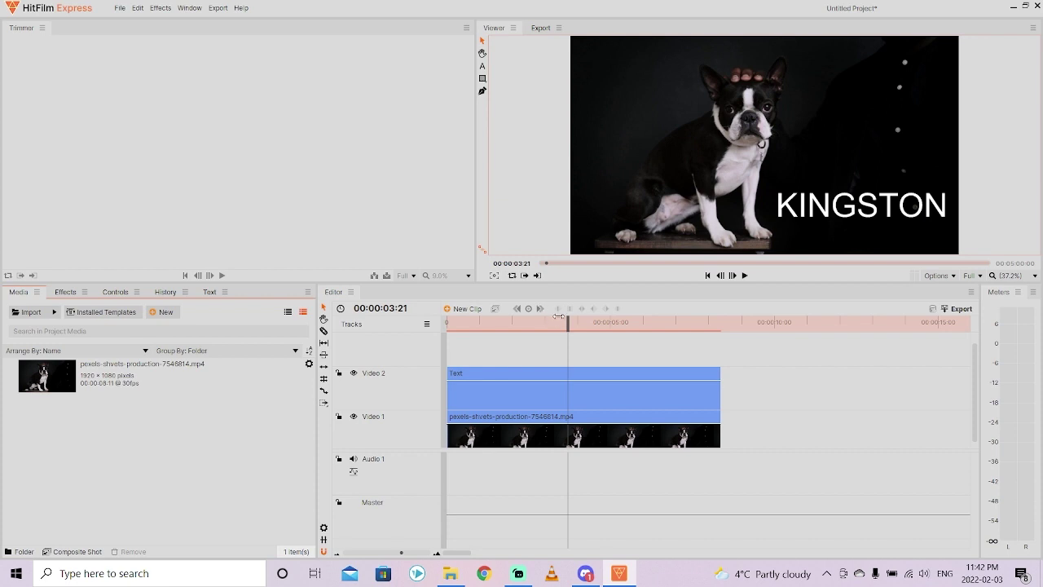
Play the KINGSTON-over-dog edit from frame 0, then marquee-select its Text and video clips.
left_click_drag(571, 320, 430, 317)
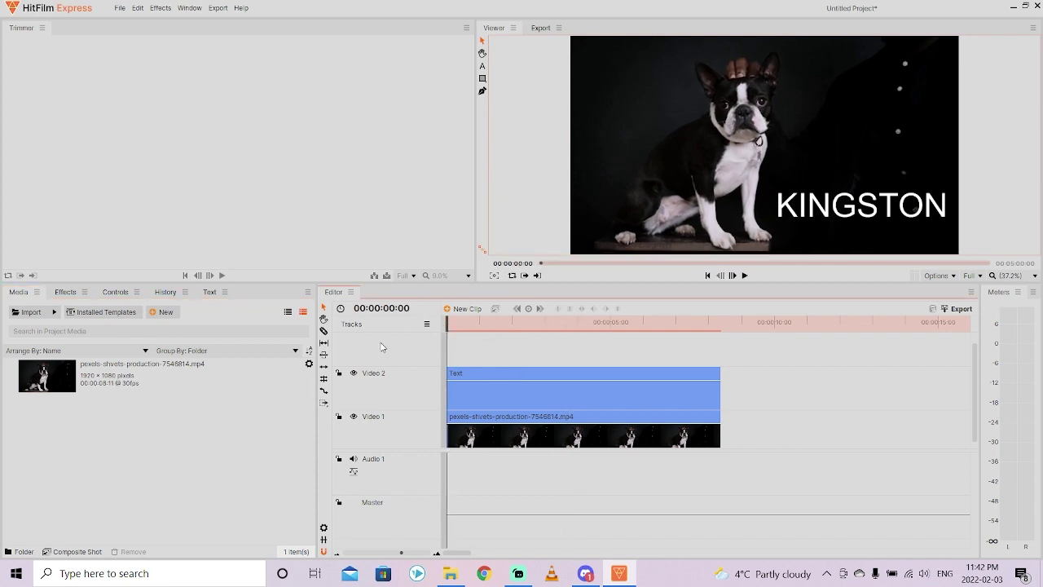
key("space")
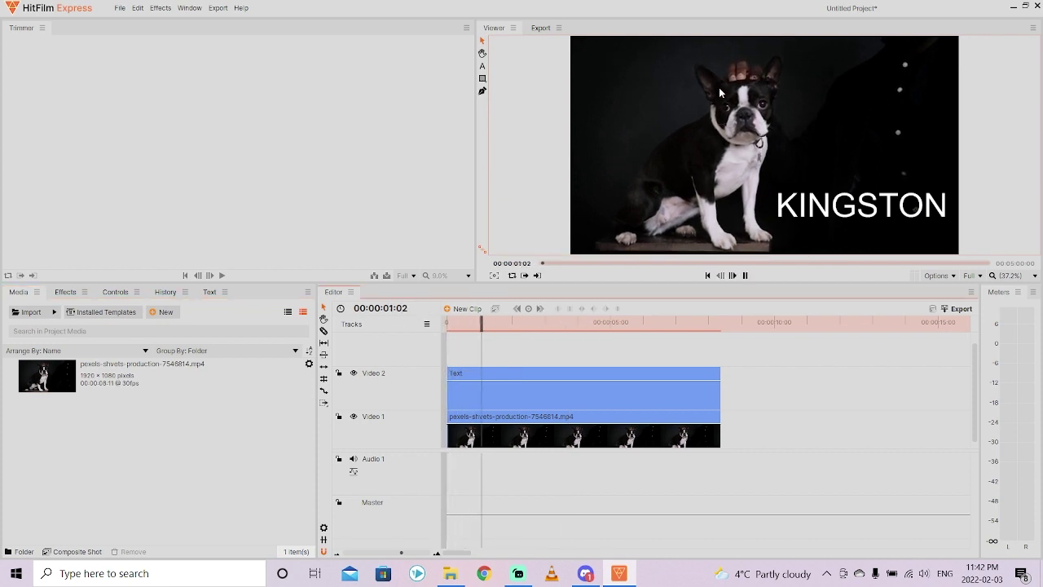
key("space")
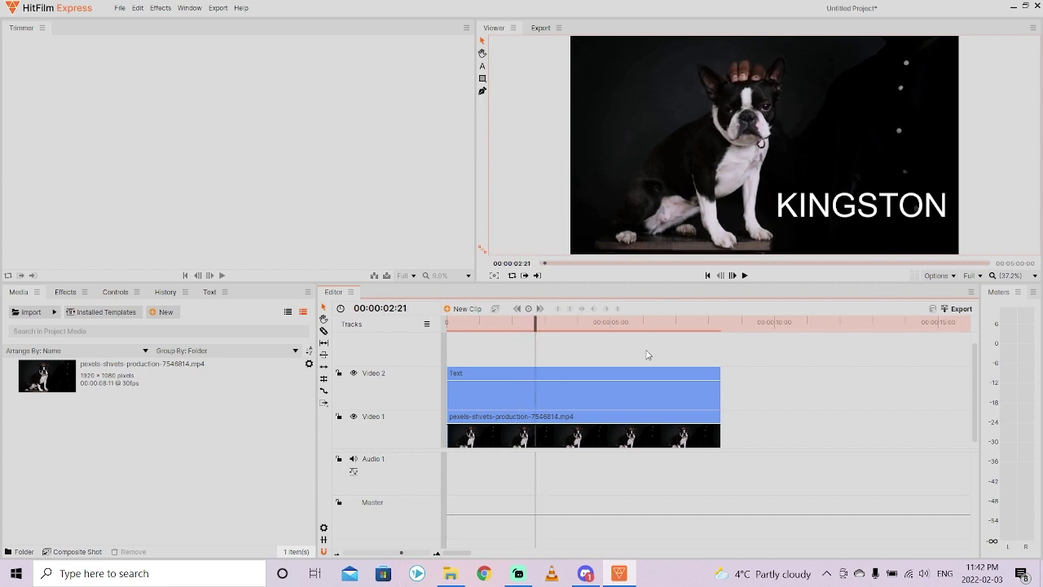
left_click_drag(771, 463, 501, 362)
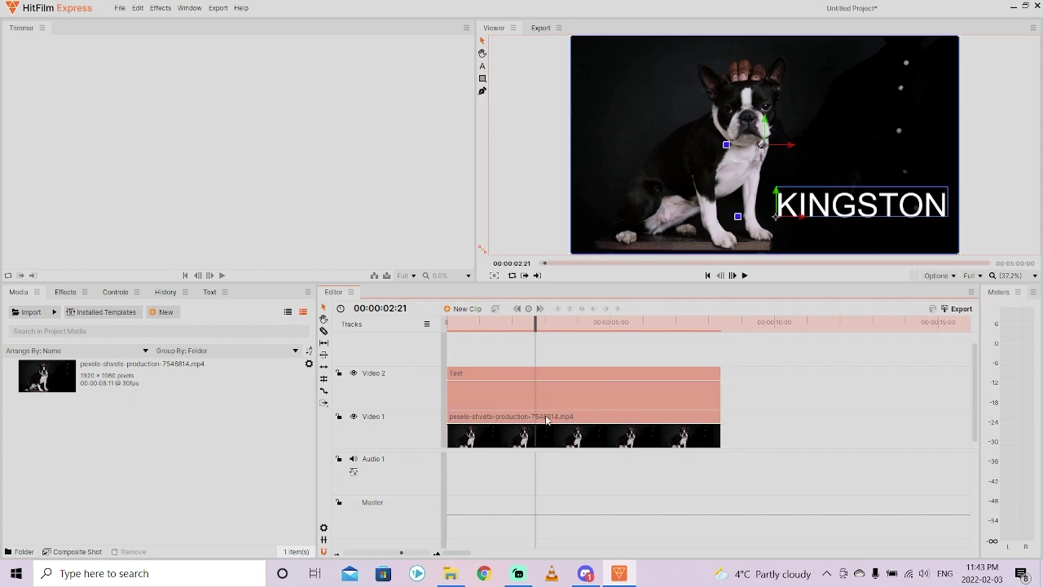
Remove the Text and dog clips from the timeline and delete the dog video from Media.
right_click(583, 377)
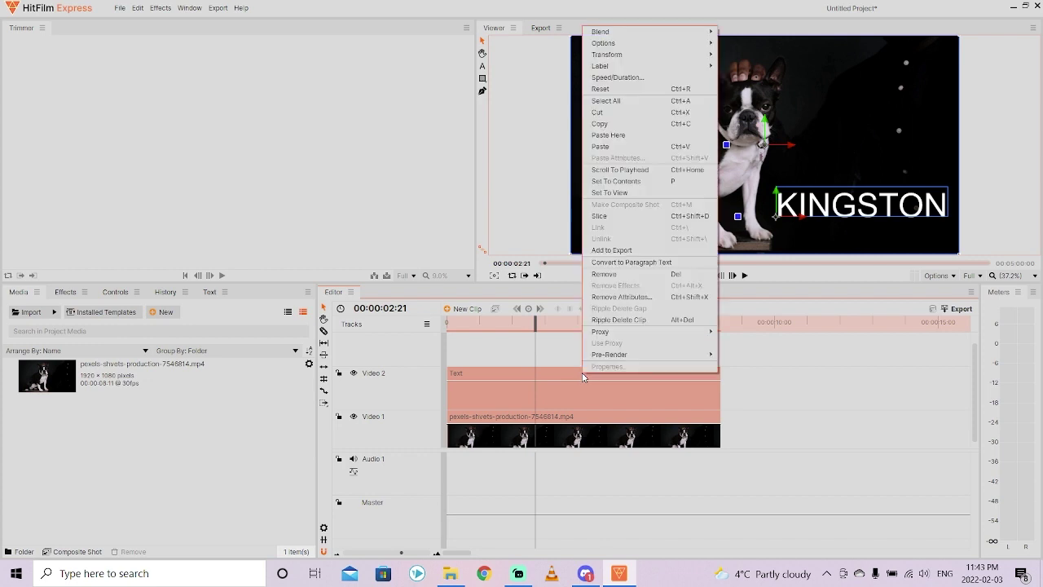
left_click(600, 282)
left_click(134, 366)
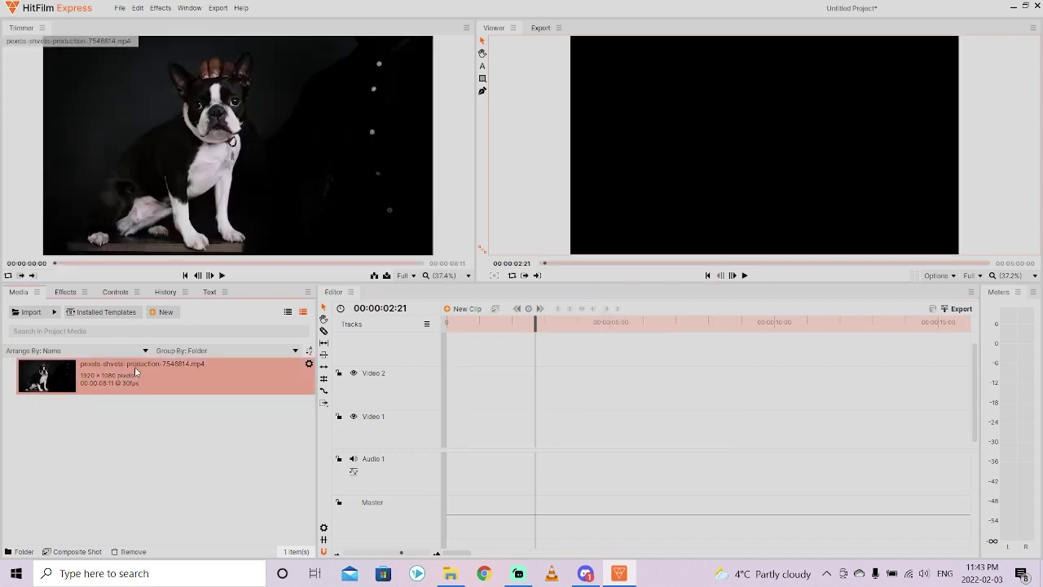
right_click(134, 367)
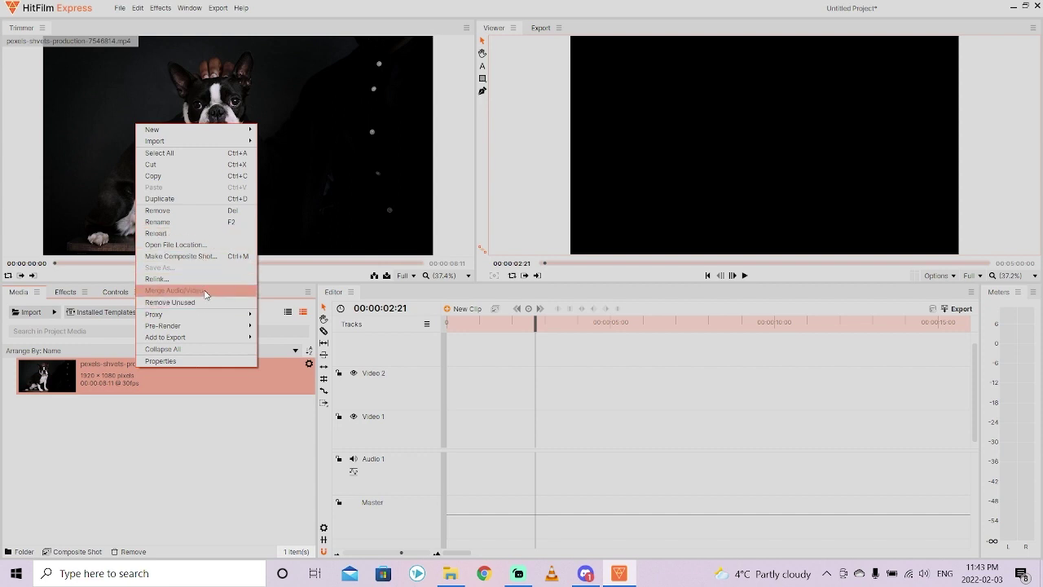
left_click(209, 211)
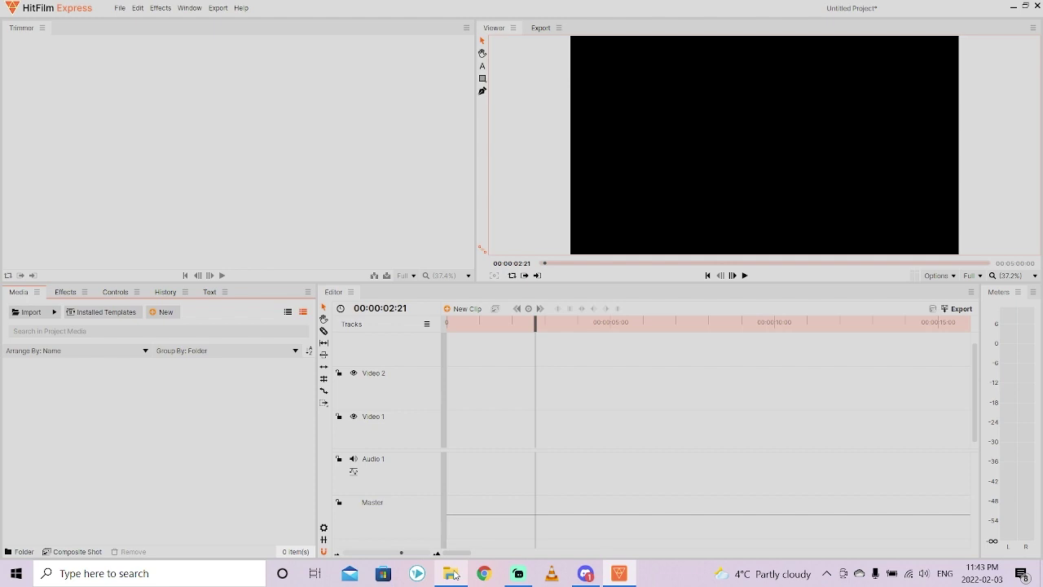
Import pexels-shvets-production-7546814.mp4 from the Videos folder into HitFilm's Media panel.
mouse_move(458, 578)
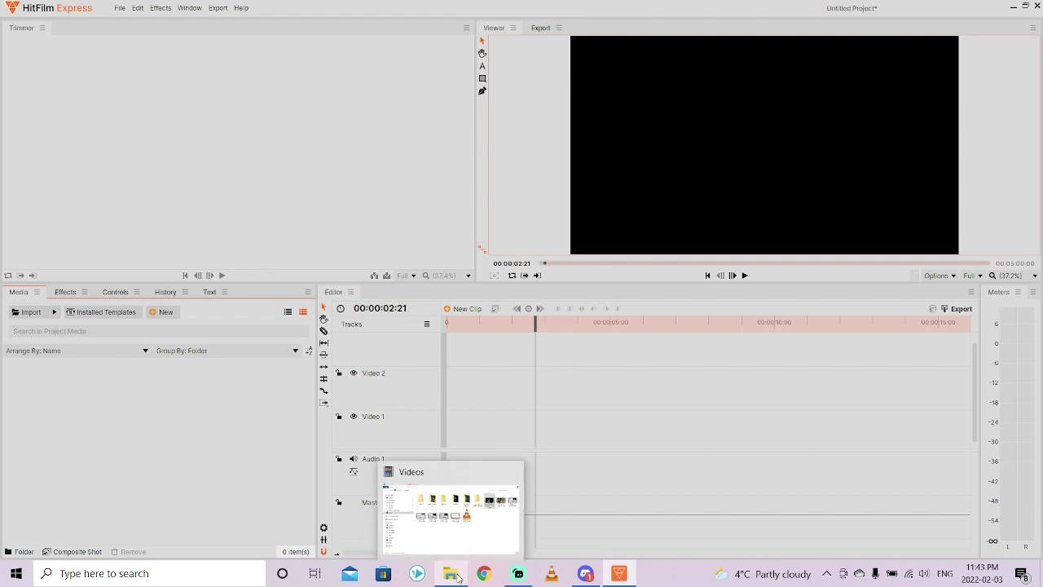
left_click(458, 578)
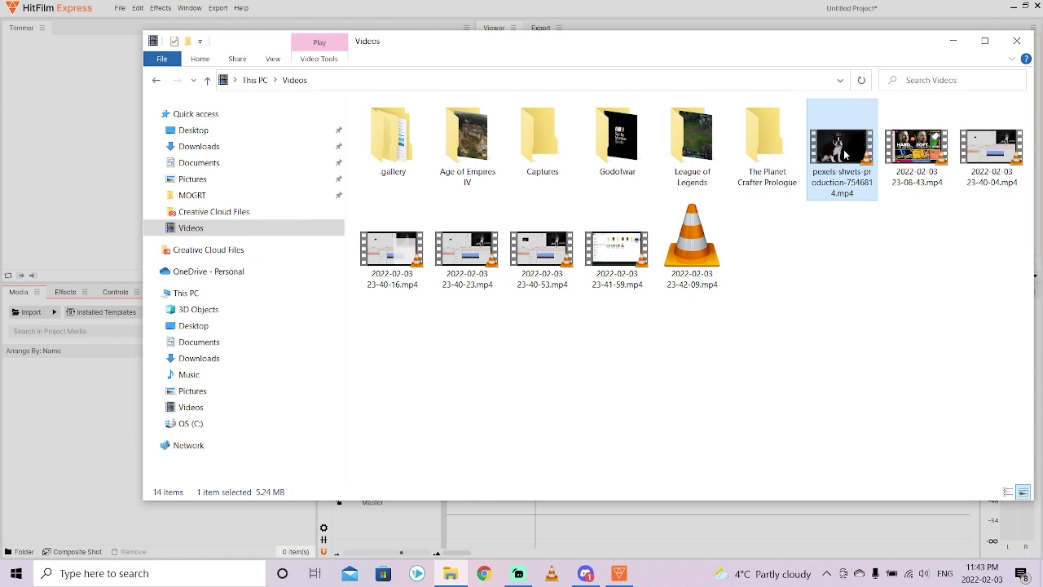
left_click_drag(846, 155, 83, 432)
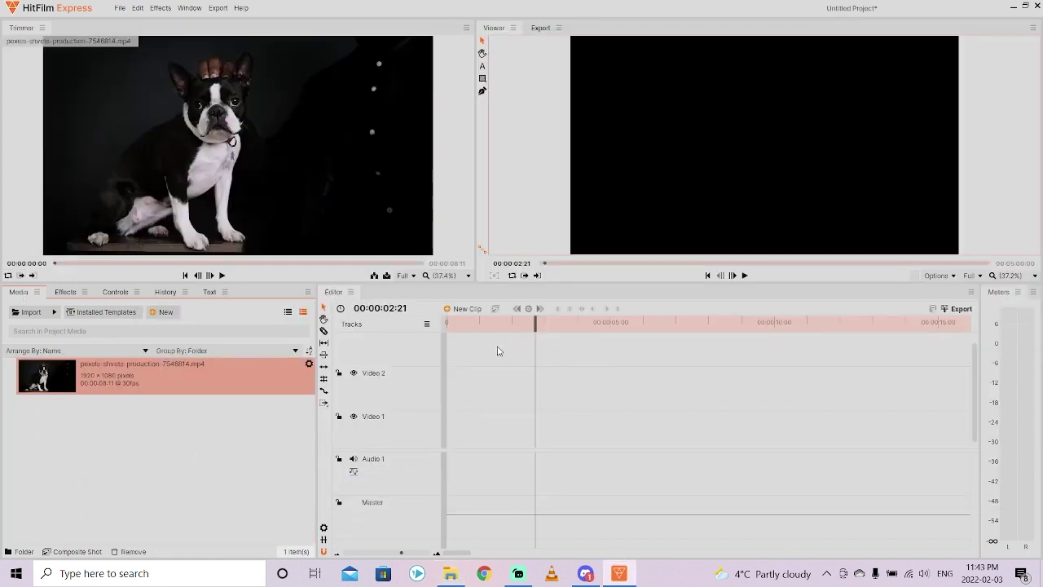
Put the pexels dog clip on Video 1, play it back, and return to frame 0.
left_click_drag(536, 320, 381, 351)
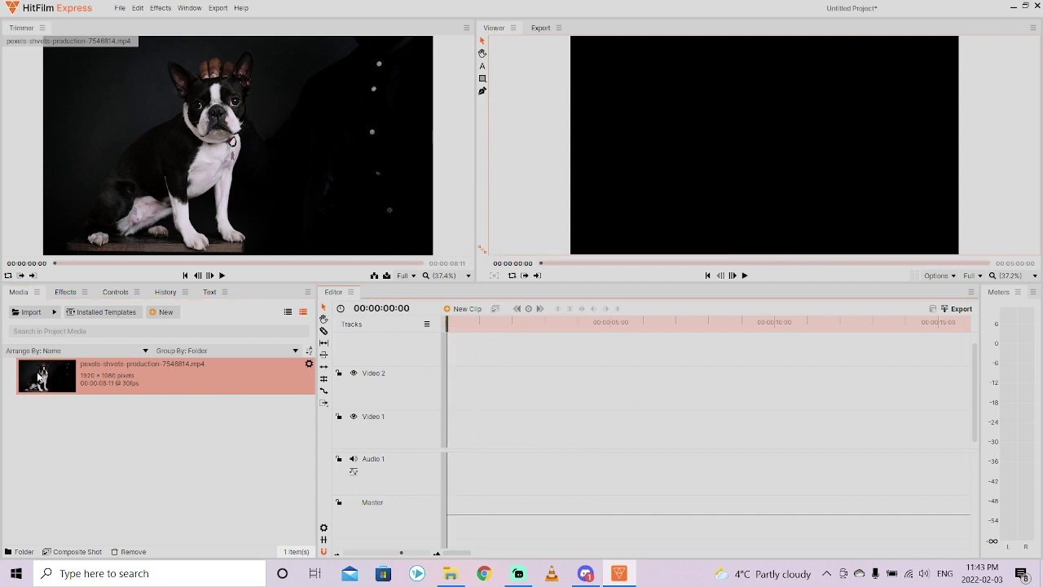
left_click_drag(38, 377, 441, 438)
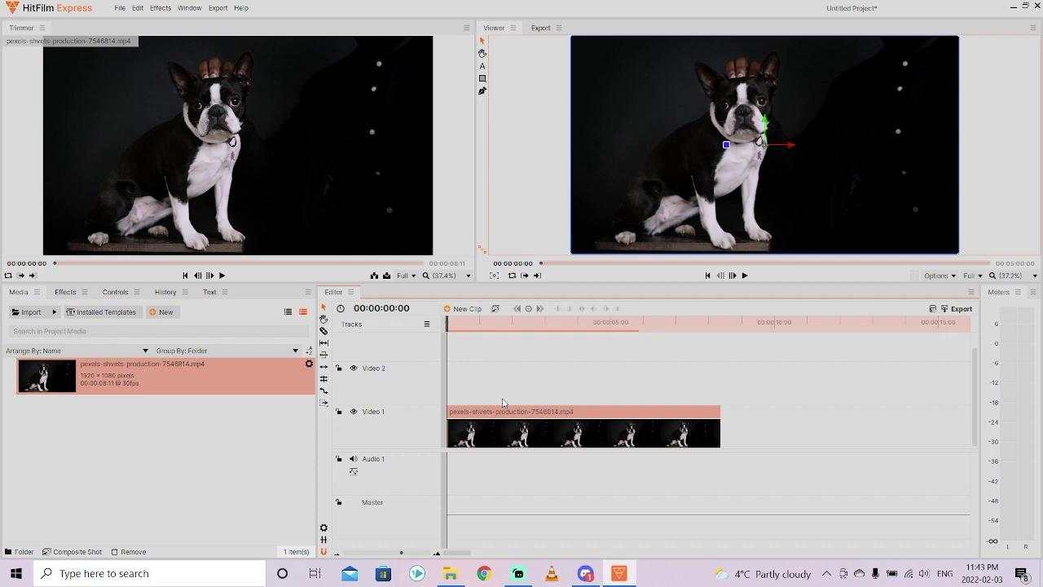
key("space")
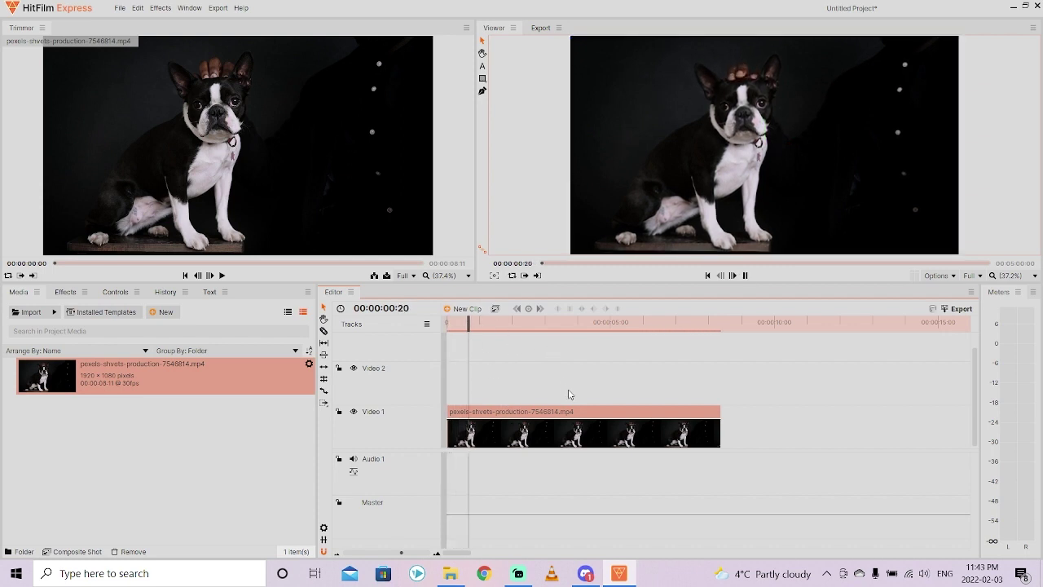
key("space")
left_click(604, 430)
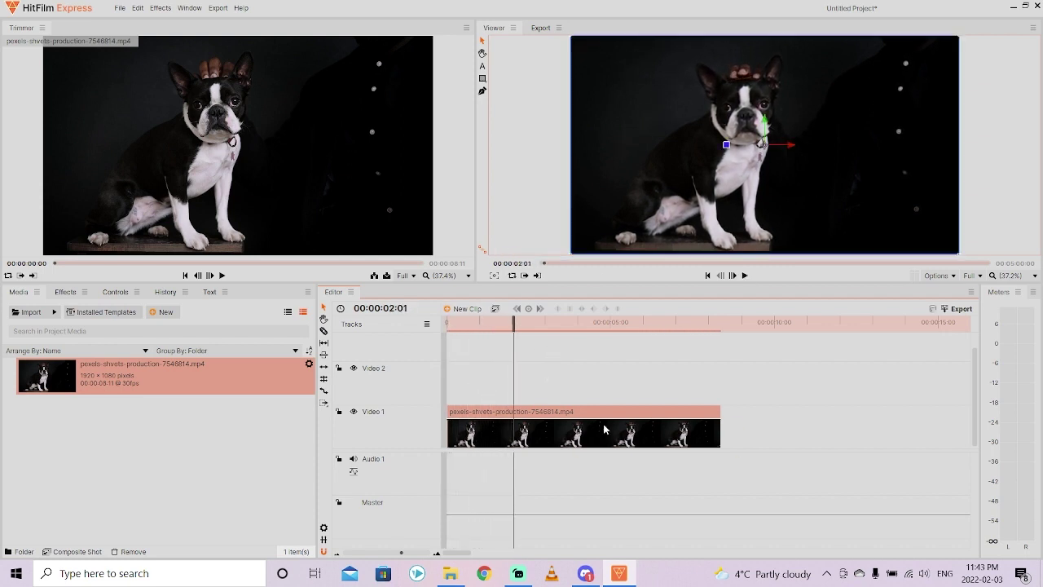
left_click_drag(516, 321, 432, 324)
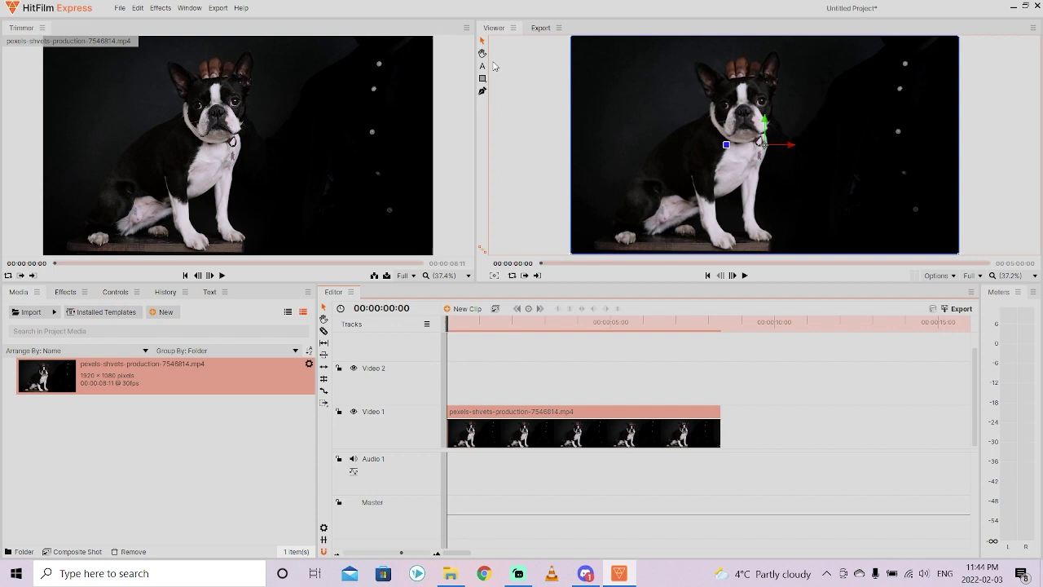
Create a KINGSTON text layer in the Viewer and move it toward the frame's lower right.
left_click(537, 29)
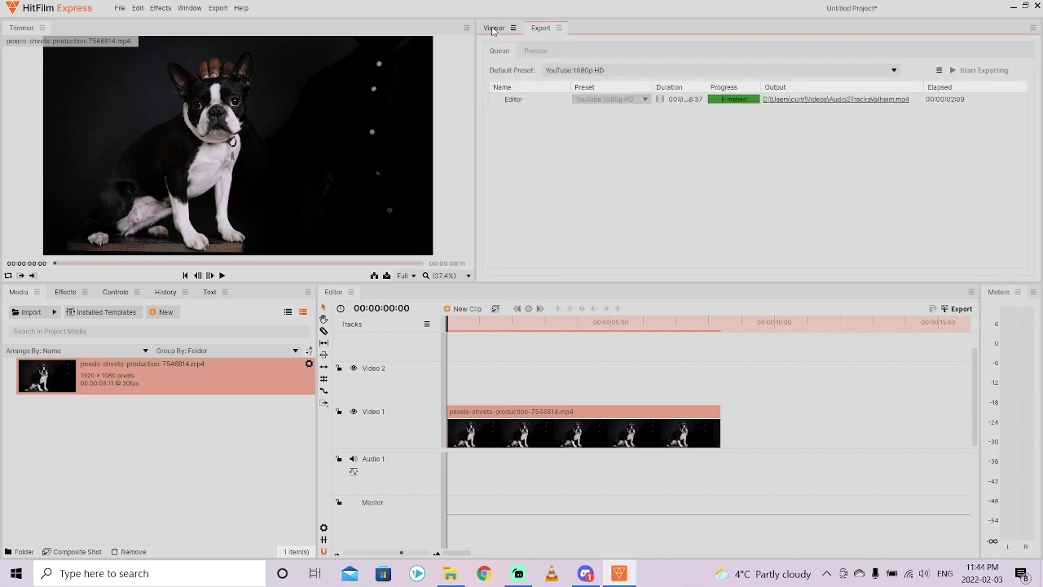
left_click(493, 28)
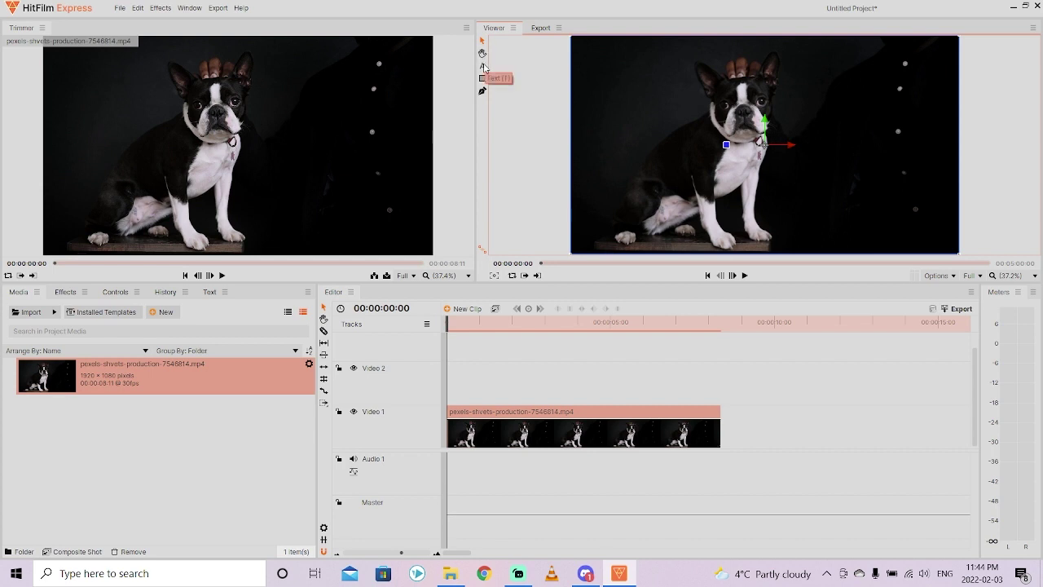
left_click(483, 67)
left_click(483, 67)
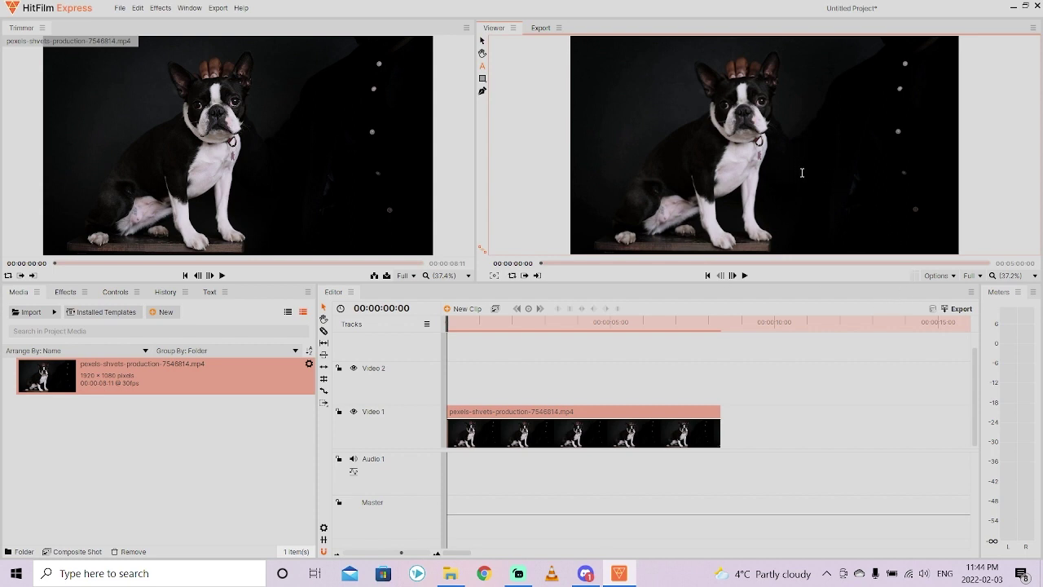
left_click(798, 177)
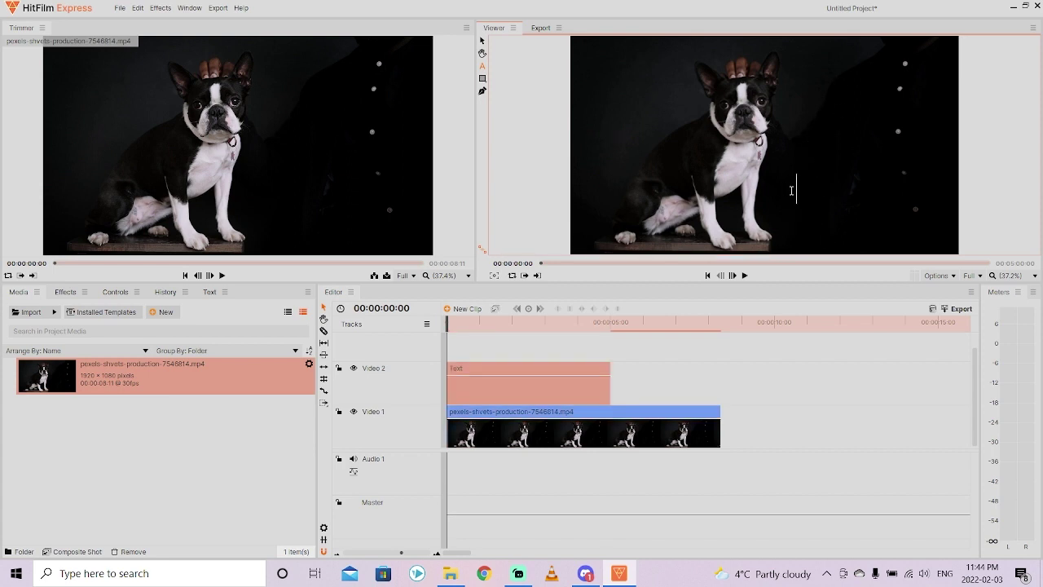
type("KINGSTON")
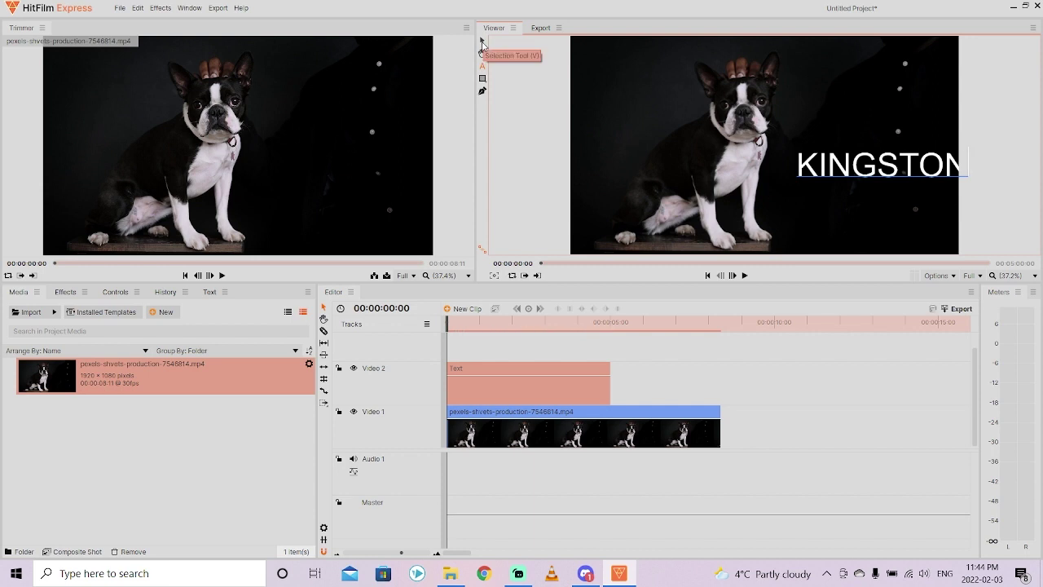
left_click(481, 42)
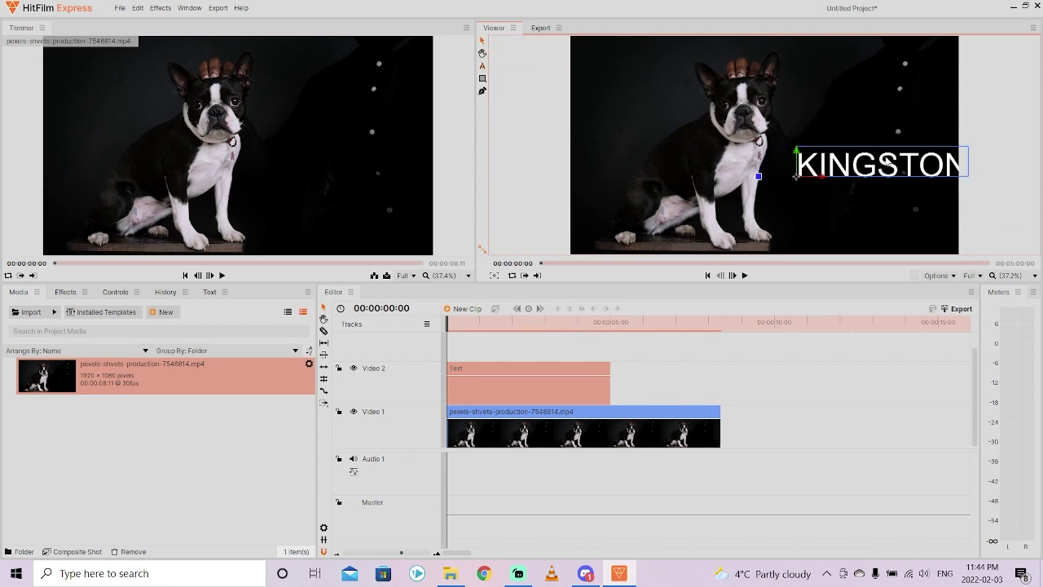
left_click_drag(888, 165, 871, 207)
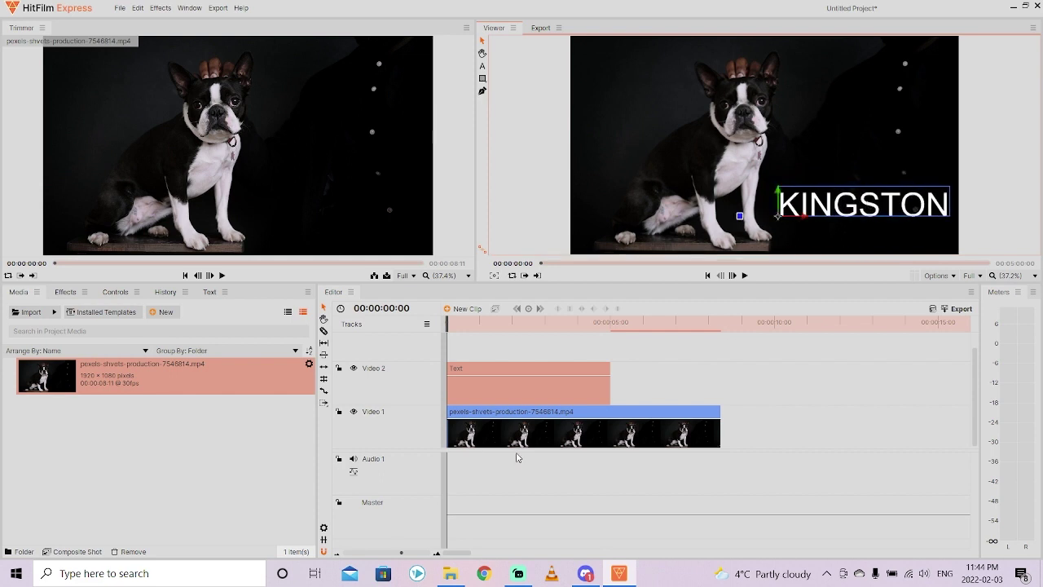
Trim the KINGSTON clip to start around 1 second, slide it along Video 2, shorten its end.
left_click(465, 325)
left_click_drag(475, 325, 487, 344)
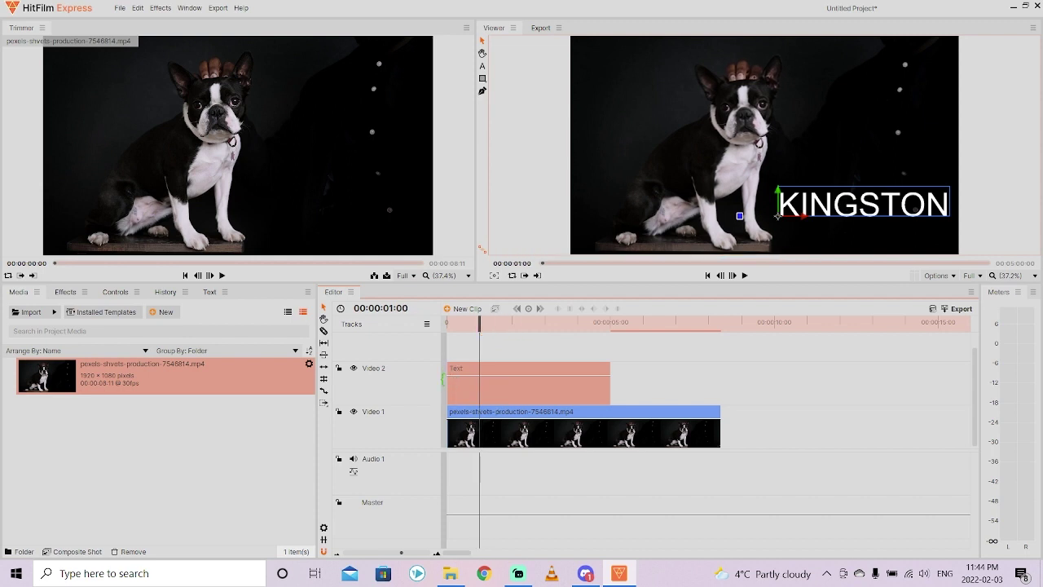
left_click_drag(444, 378, 479, 385)
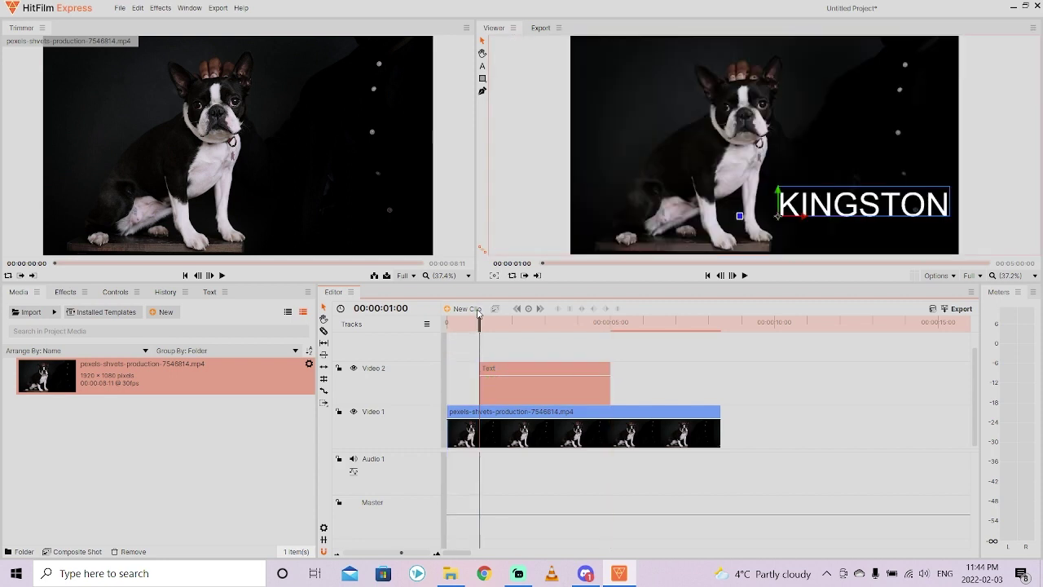
left_click_drag(481, 322, 584, 364)
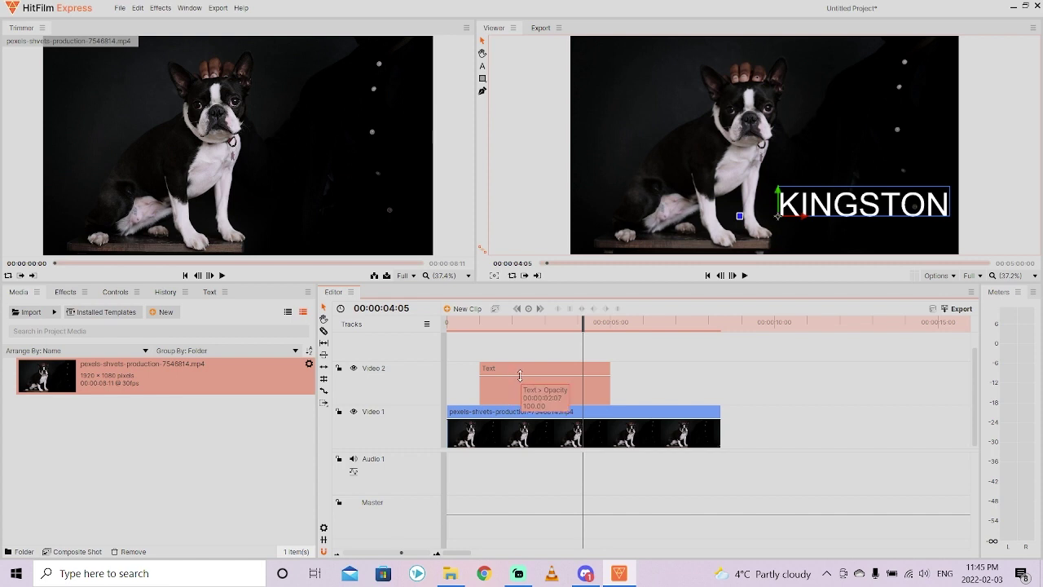
left_click_drag(518, 375, 584, 370)
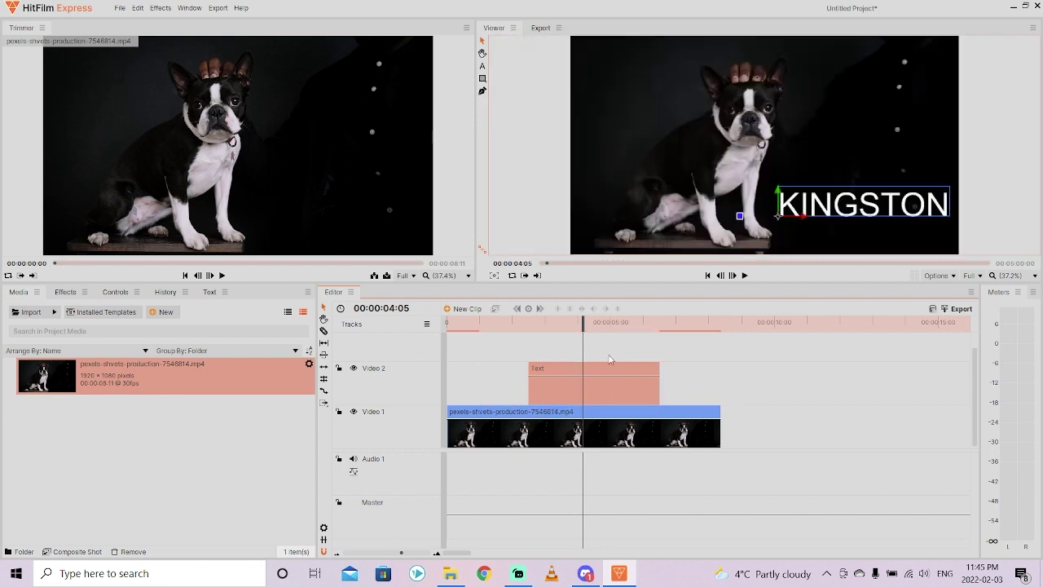
left_click_drag(662, 388, 627, 393)
left_click(534, 323)
mouse_move(533, 323)
left_mouse_down()
mouse_move(517, 323)
mouse_move(545, 323)
left_mouse_up()
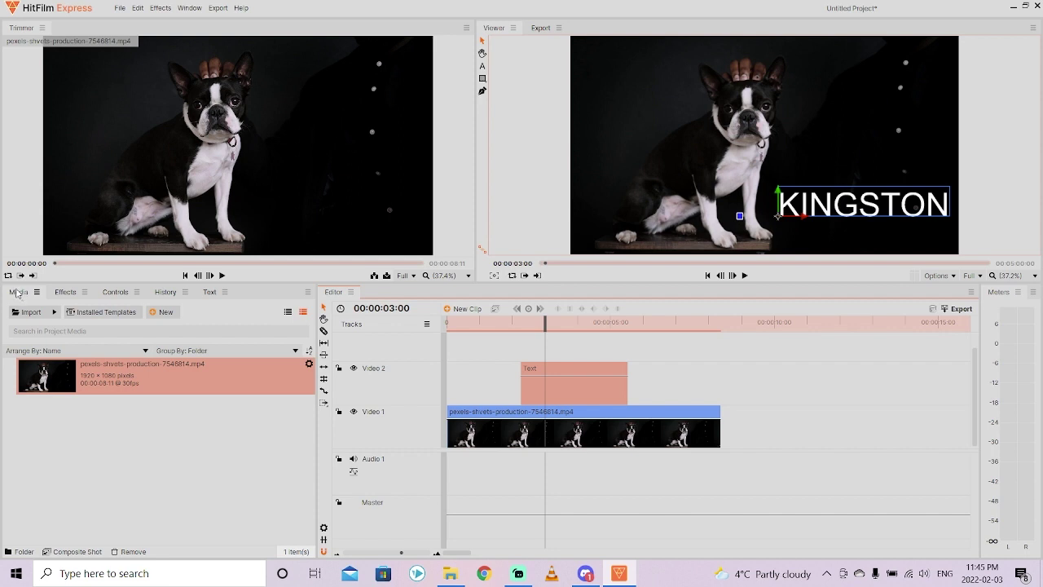
left_click(16, 294)
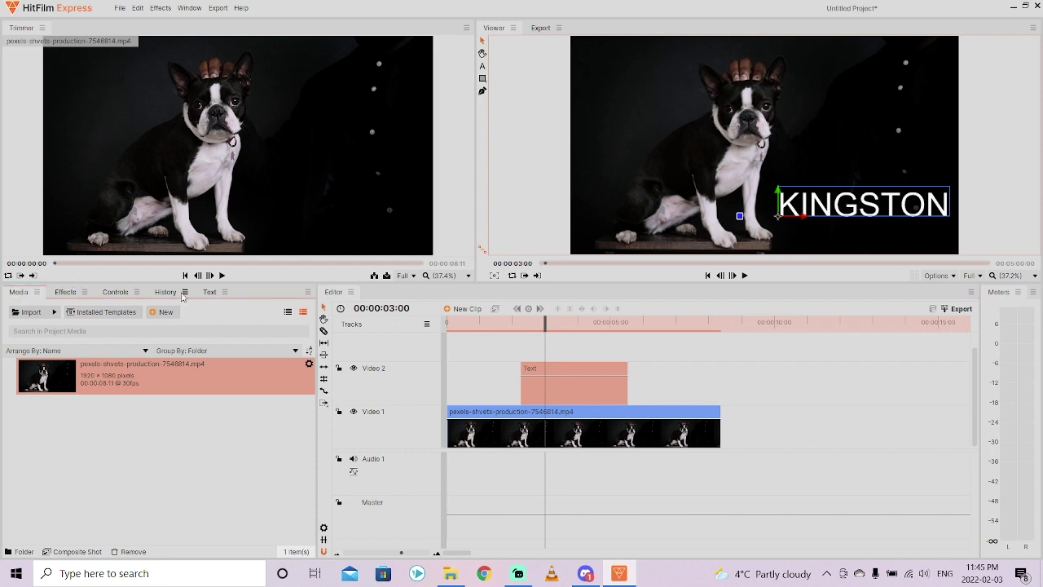
Show the KINGSTON Text character settings and widen the Editor panel beside them.
left_click(210, 293)
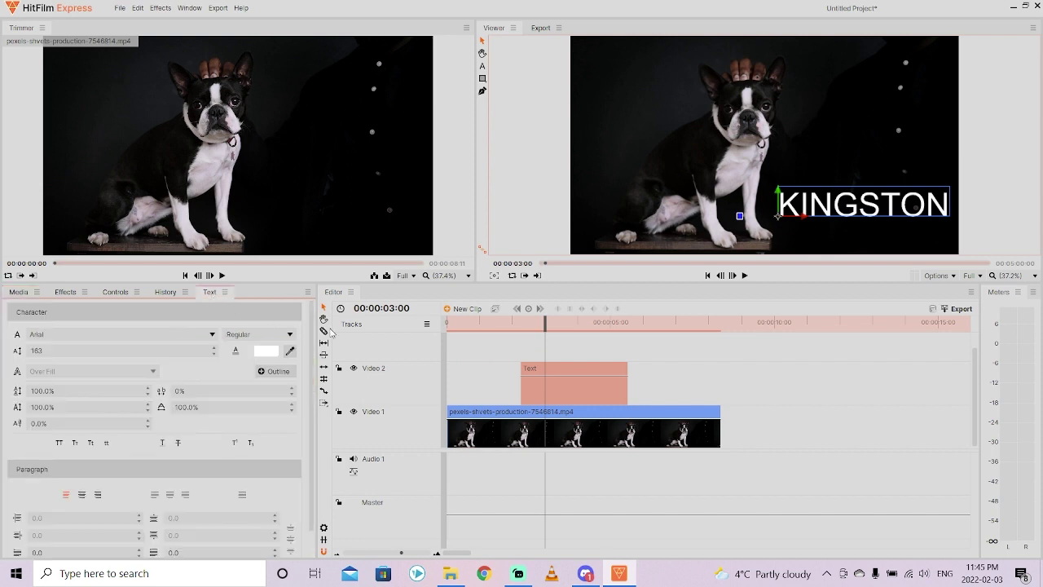
left_click_drag(313, 321, 290, 334)
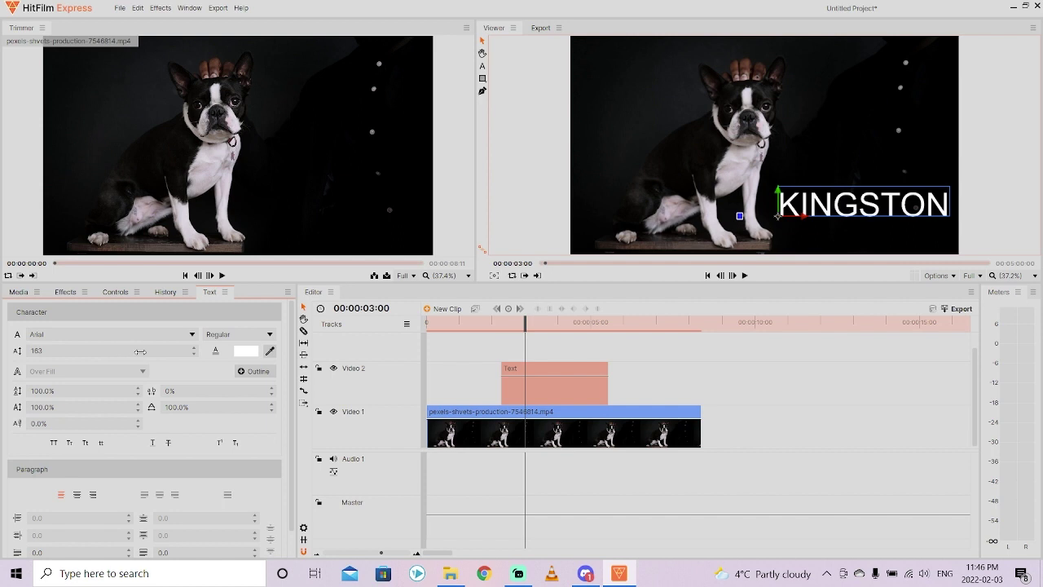
Change the KINGSTON font to Impact.
left_click(193, 335)
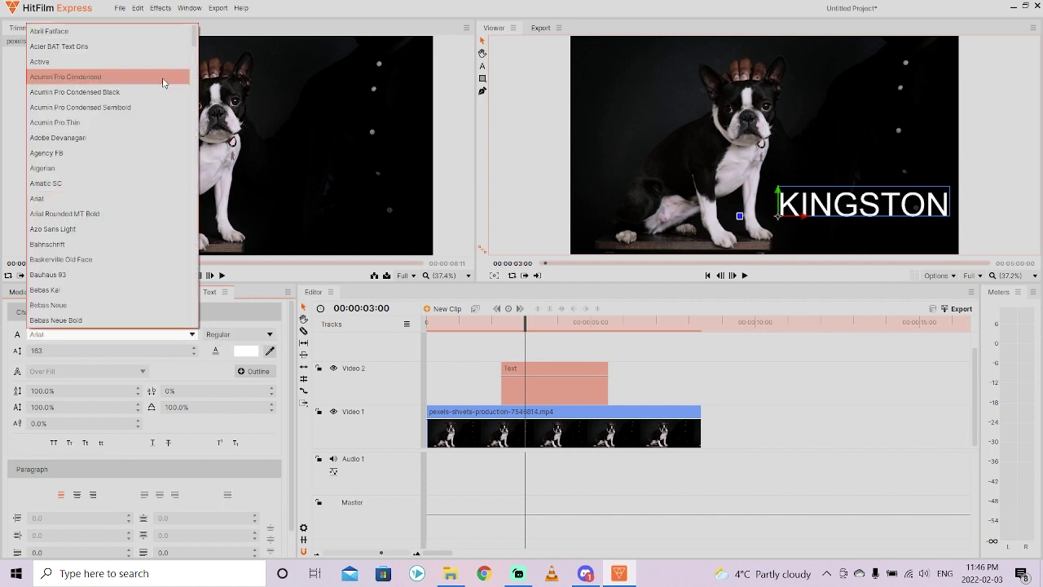
left_click_drag(196, 39, 187, 137)
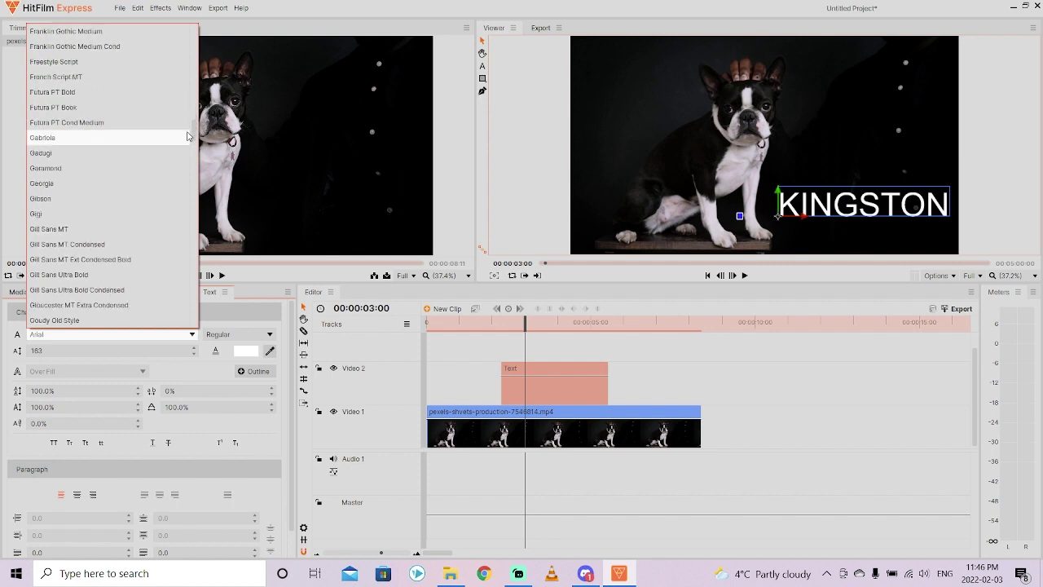
scroll(143, 131, "down", 6)
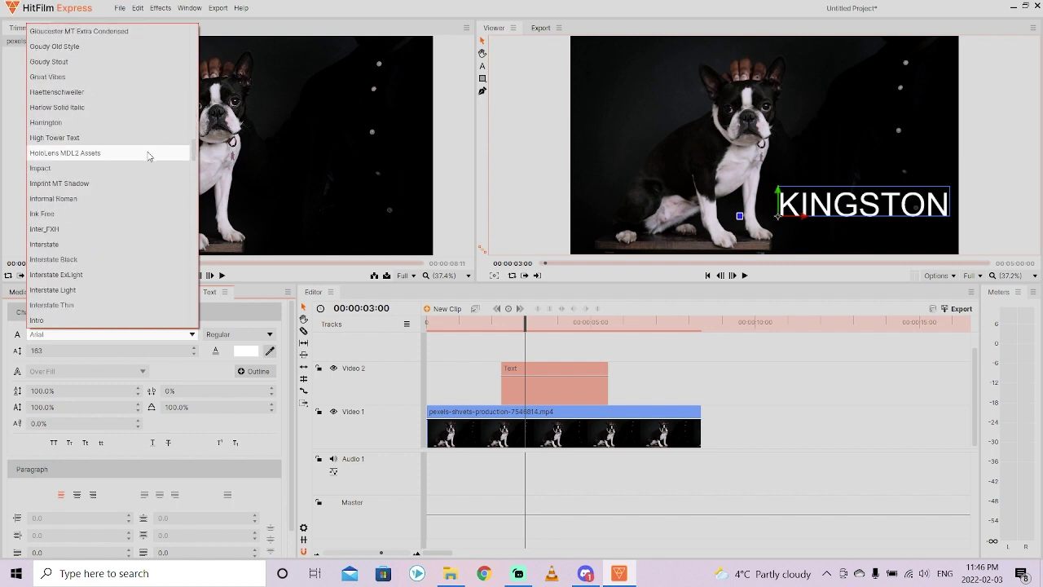
scroll(147, 157, "down", 1)
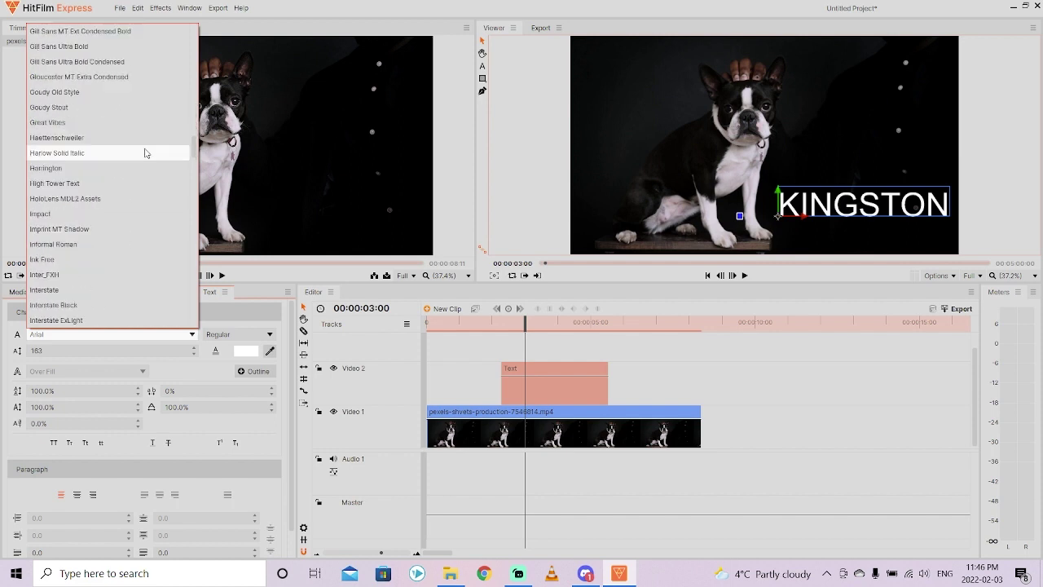
scroll(144, 159, "up", 3)
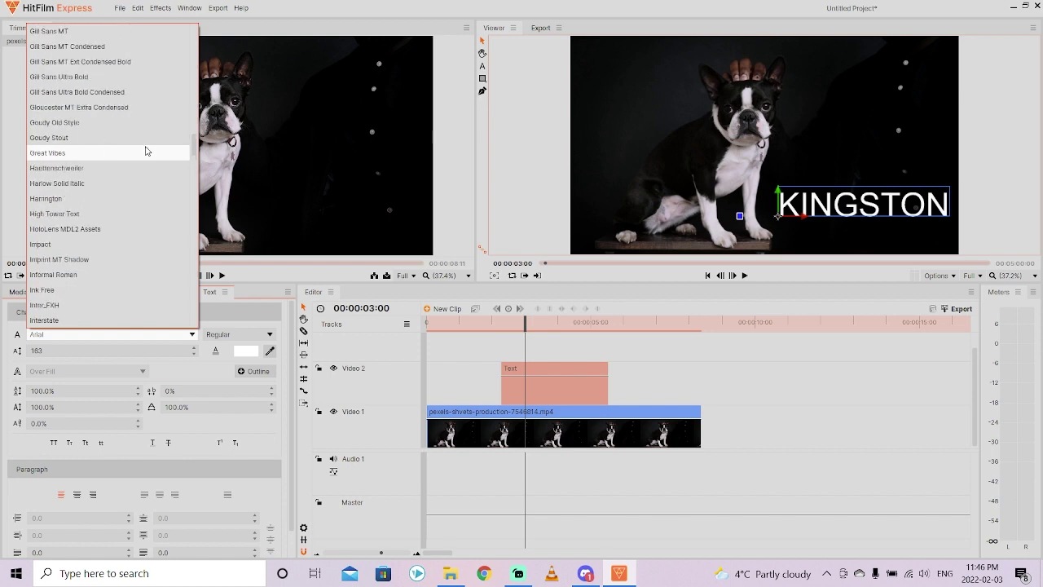
scroll(143, 157, "down", 2)
left_click(143, 153)
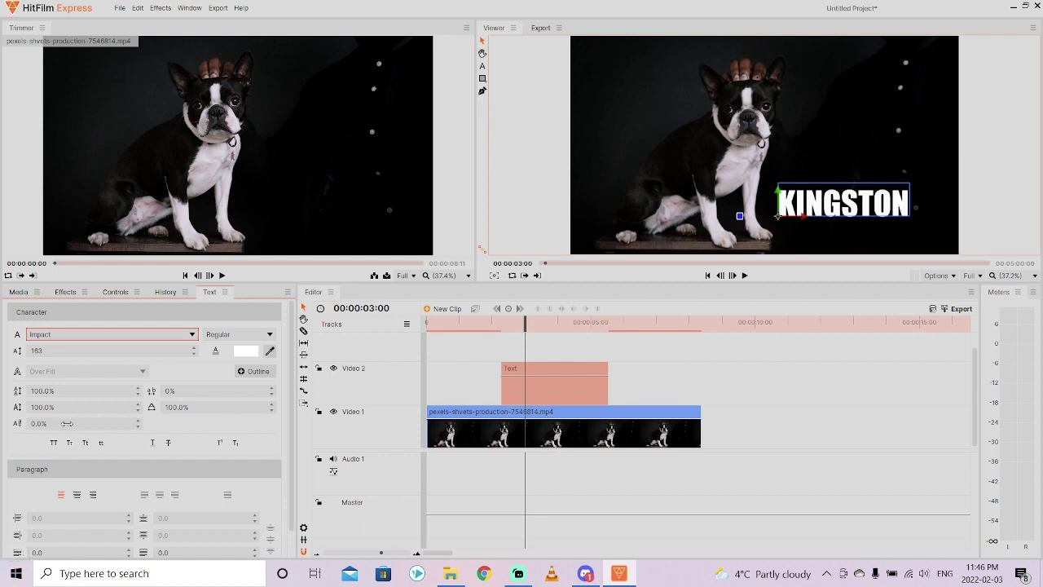
Keep Regular style, raise the size to 201, and nudge the text down-right.
left_click(241, 334)
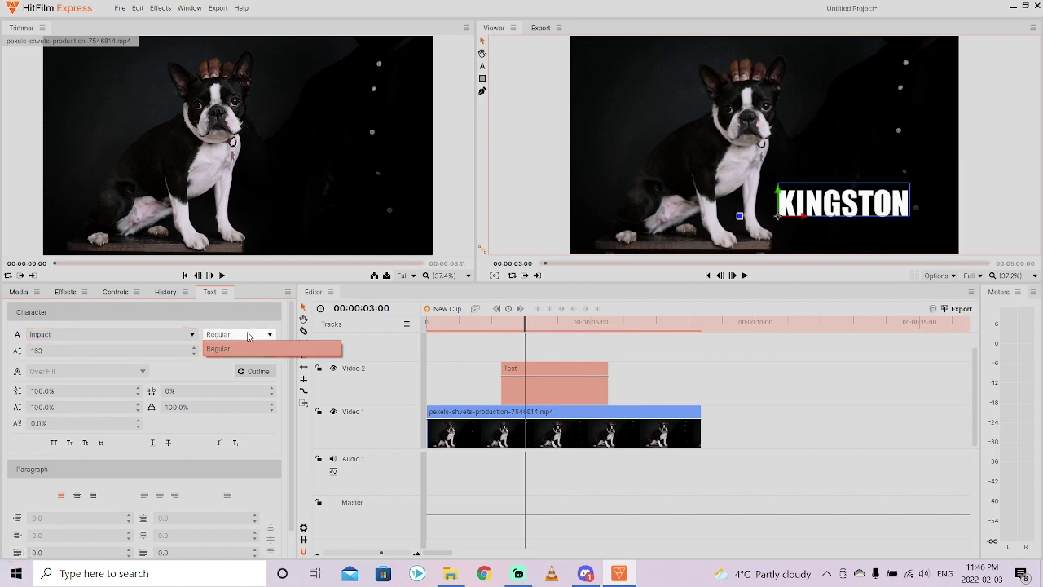
left_click(227, 345)
left_click(238, 334)
left_click(246, 349)
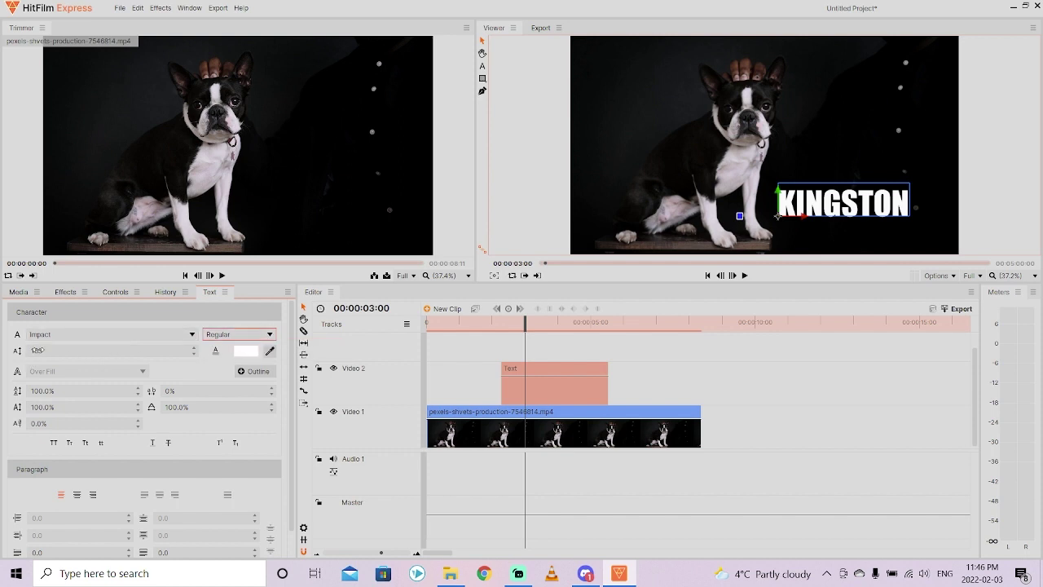
left_click_drag(37, 349, 62, 349)
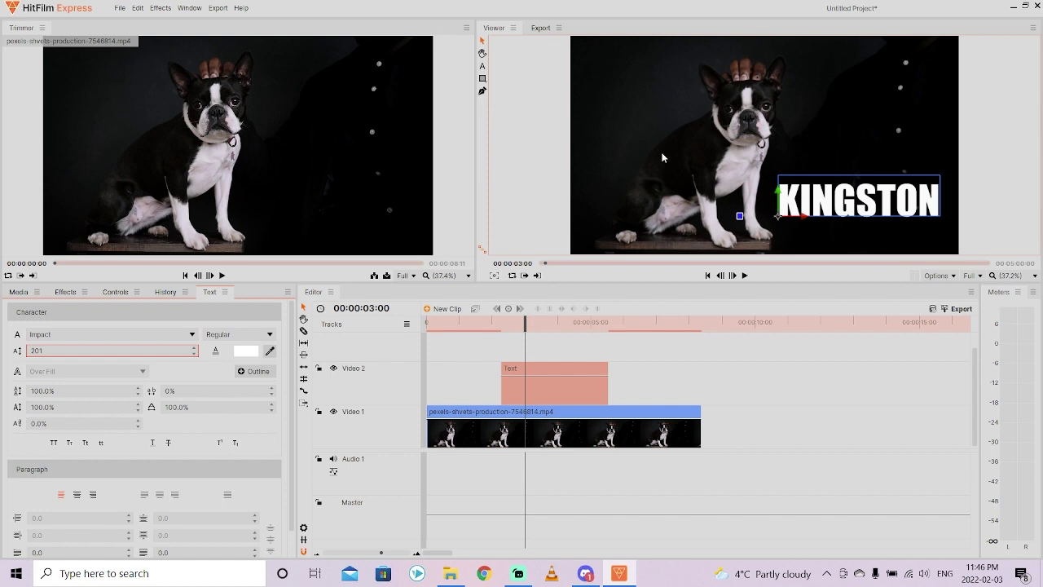
mouse_move(741, 218)
left_mouse_down()
mouse_move(760, 233)
mouse_move(746, 236)
left_mouse_up()
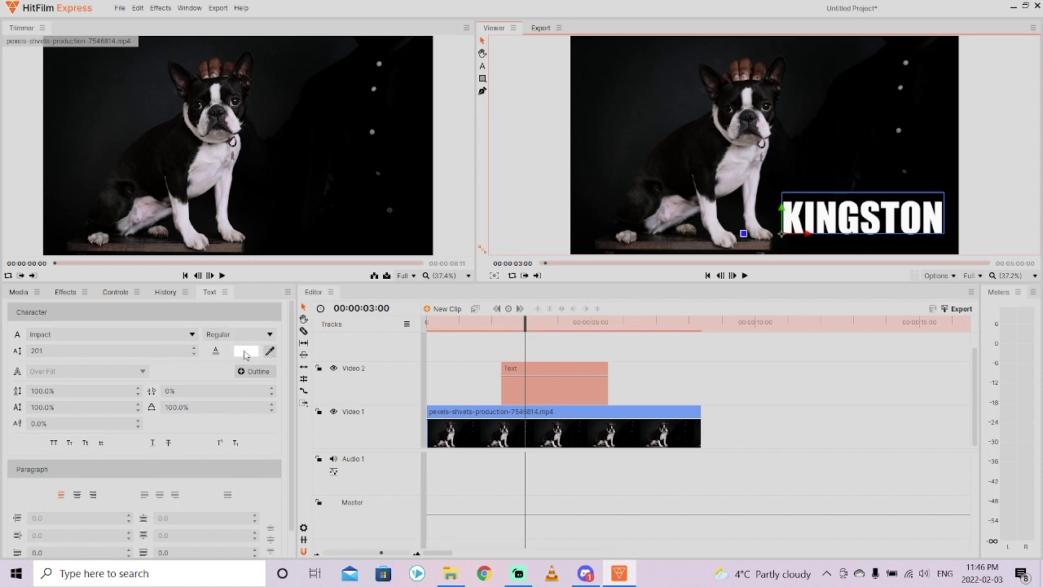
Change the KINGSTON fill from white to light blue #55aaff.
left_click(245, 352)
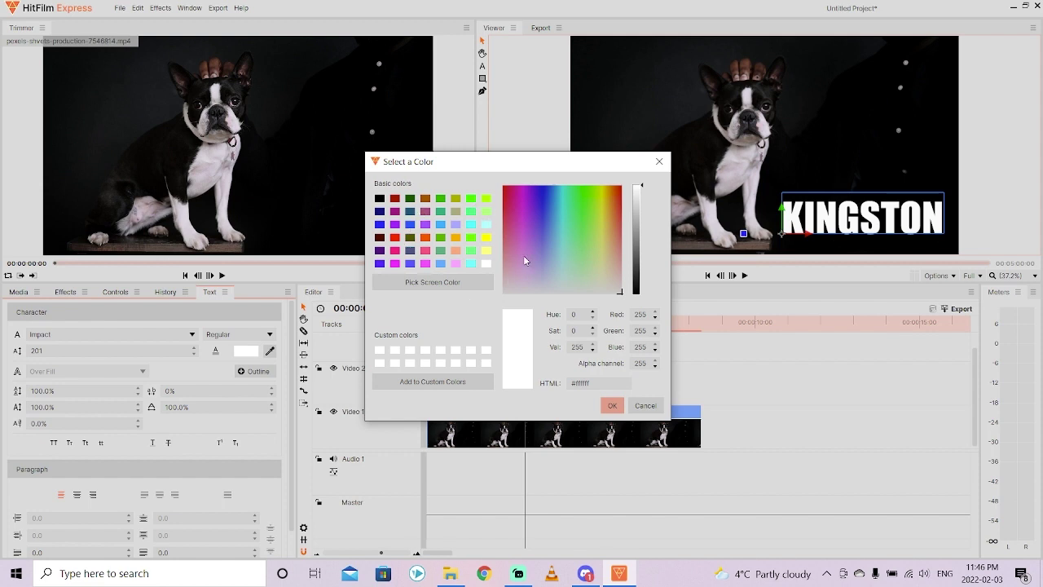
left_click(411, 265)
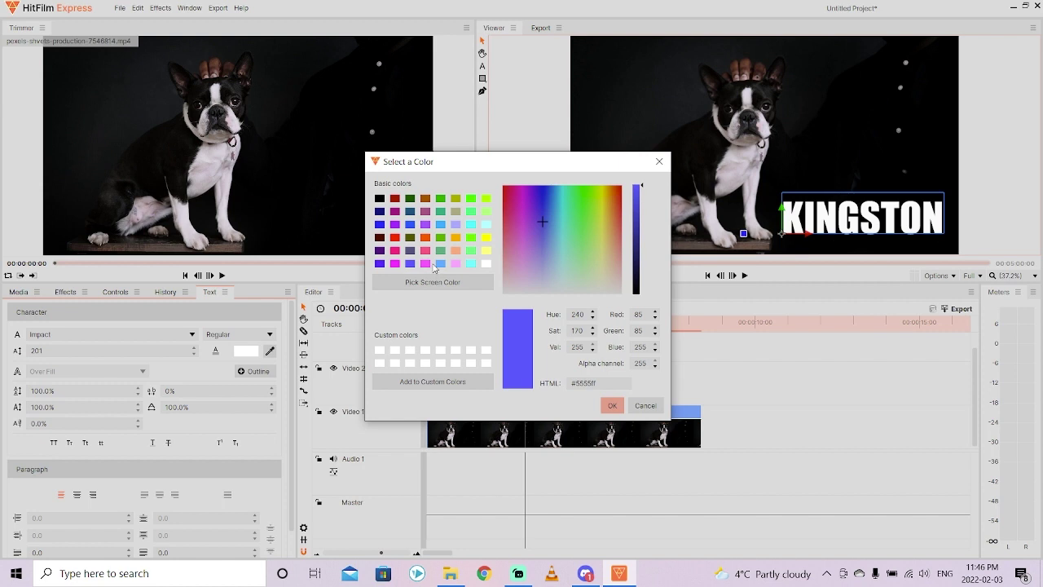
left_click(441, 264)
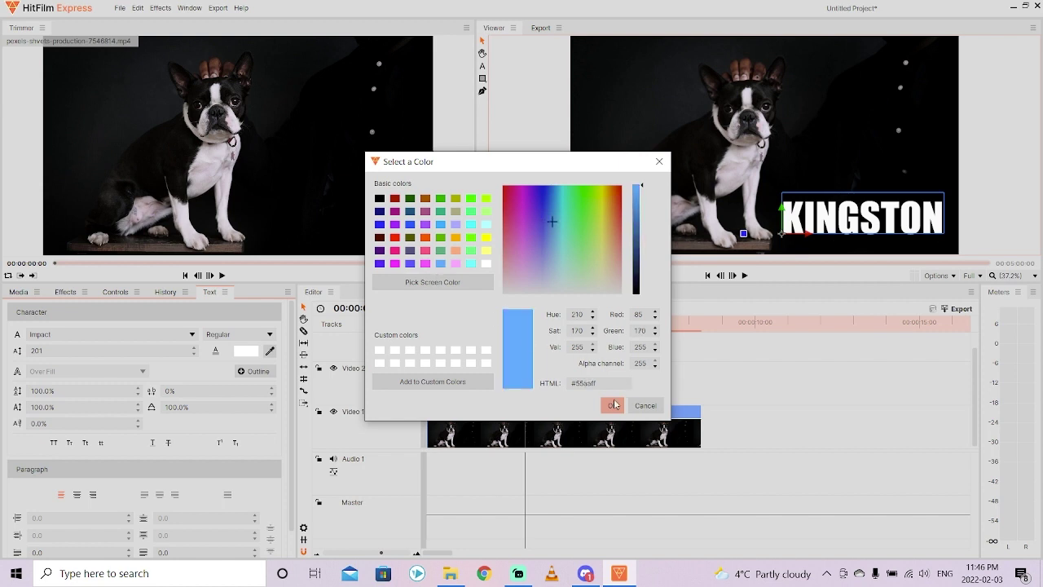
left_click(613, 405)
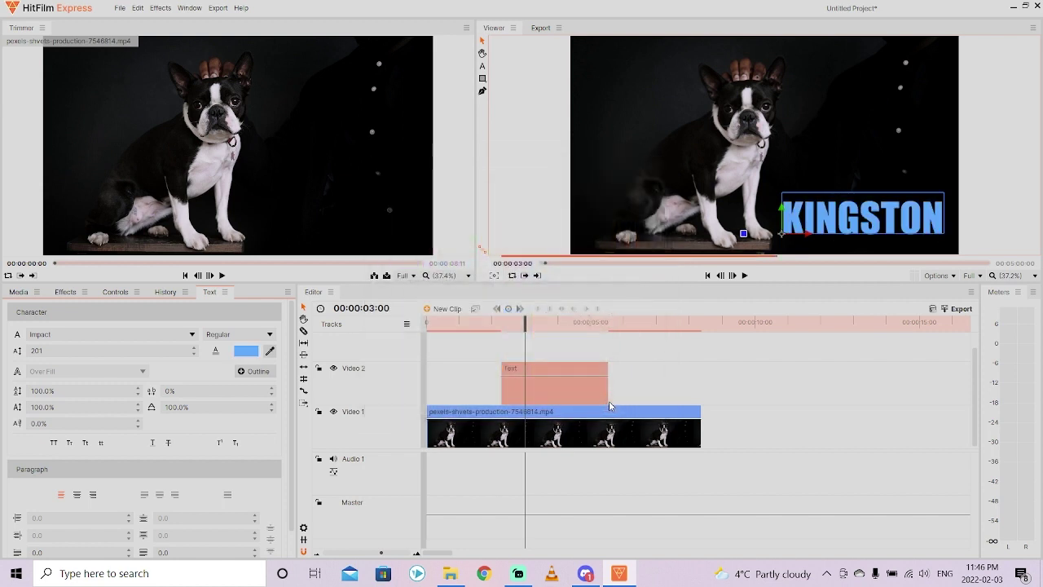
Add a yellow (#ffff00) outline to KINGSTON and widen it to about 13.62.
left_click(256, 372)
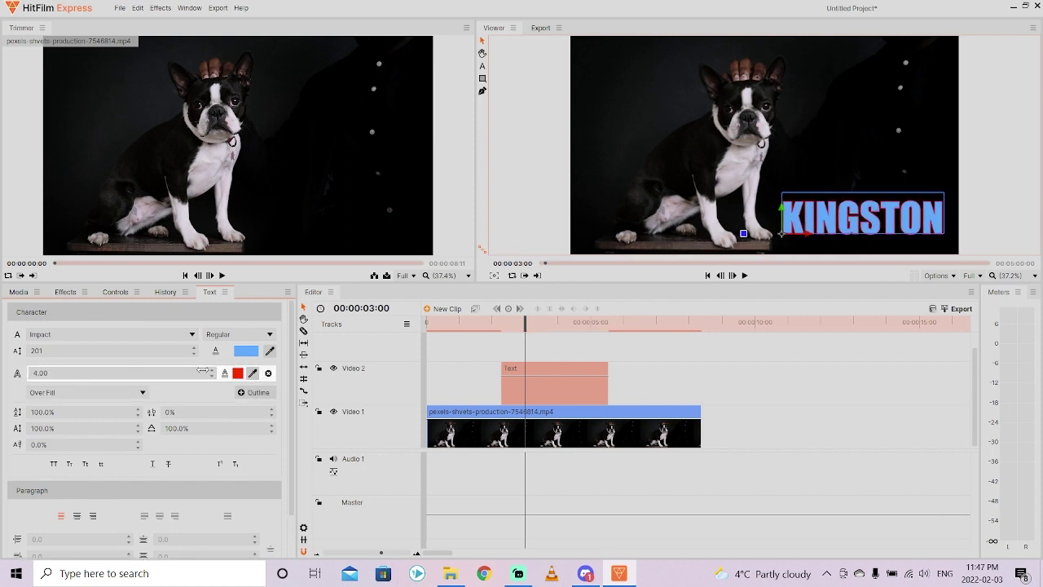
left_click(38, 374)
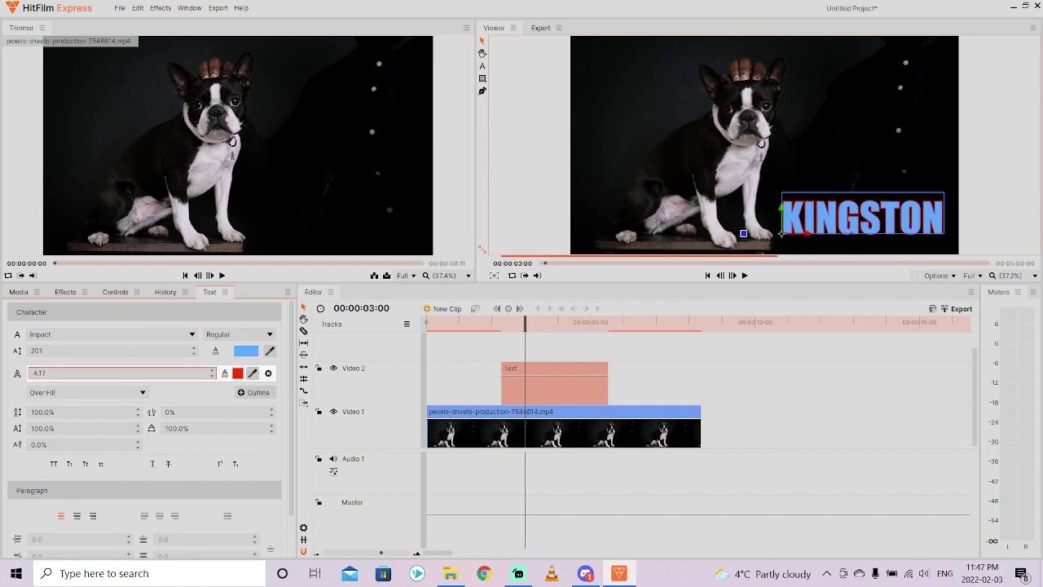
type("12")
key("Return")
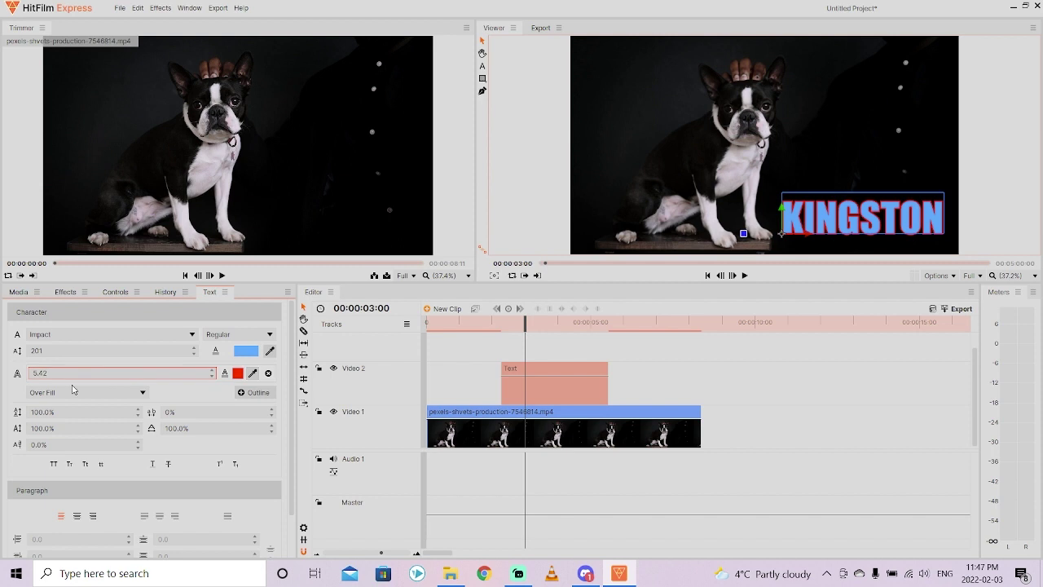
left_click(238, 372)
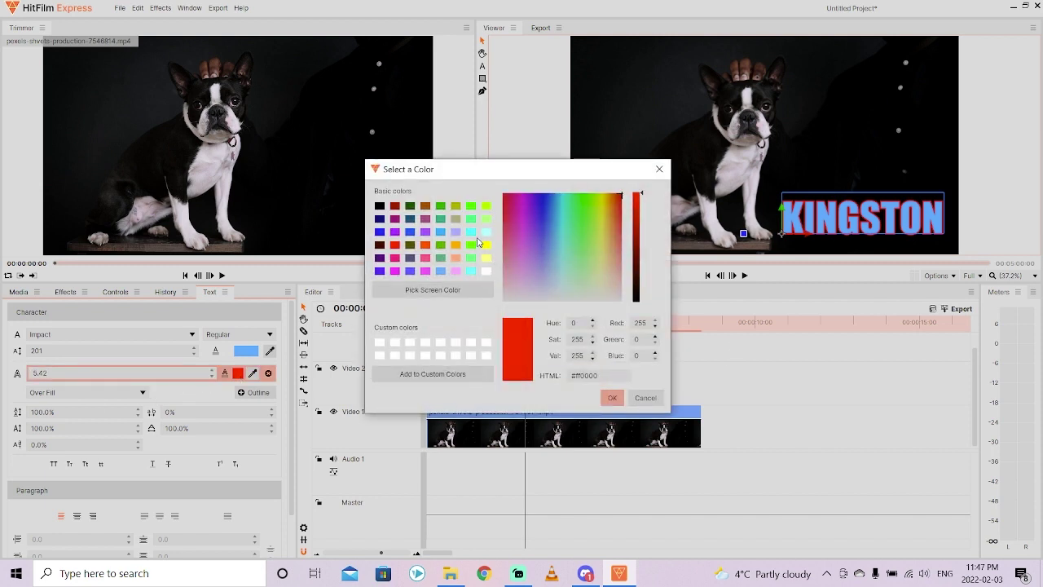
left_click(487, 246)
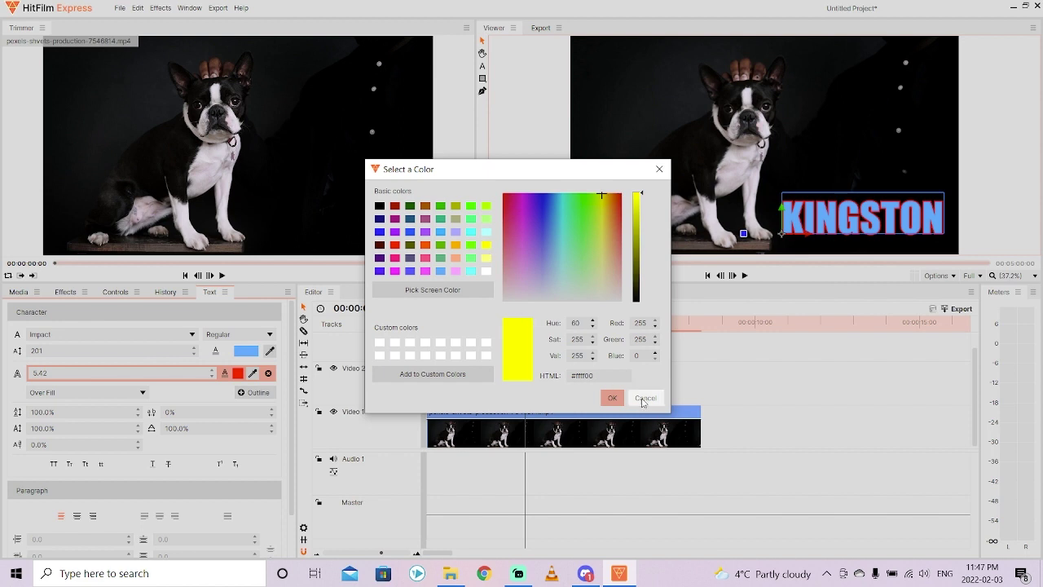
left_click(613, 398)
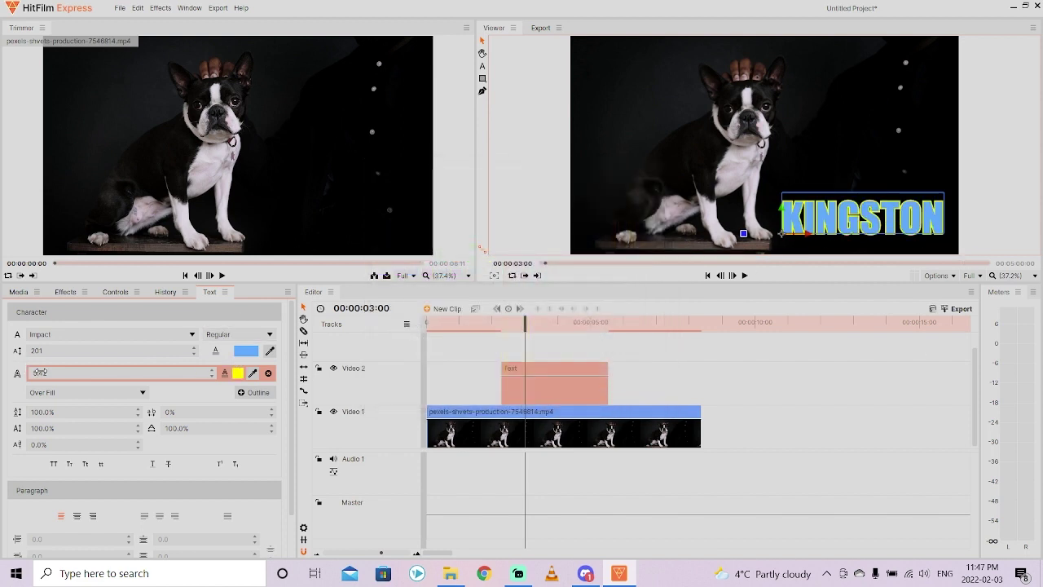
left_click_drag(40, 371, 109, 372)
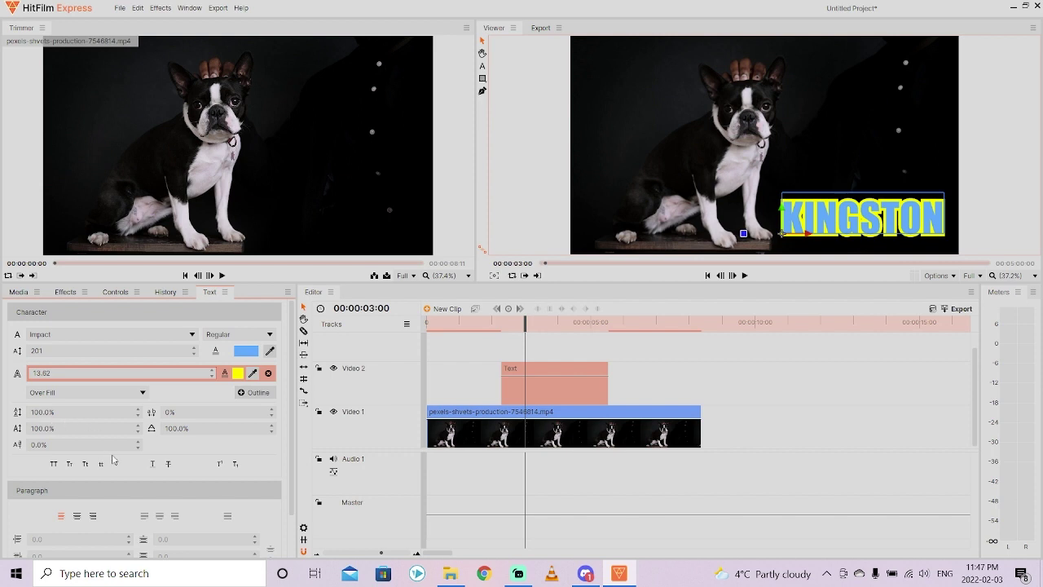
left_click(141, 392)
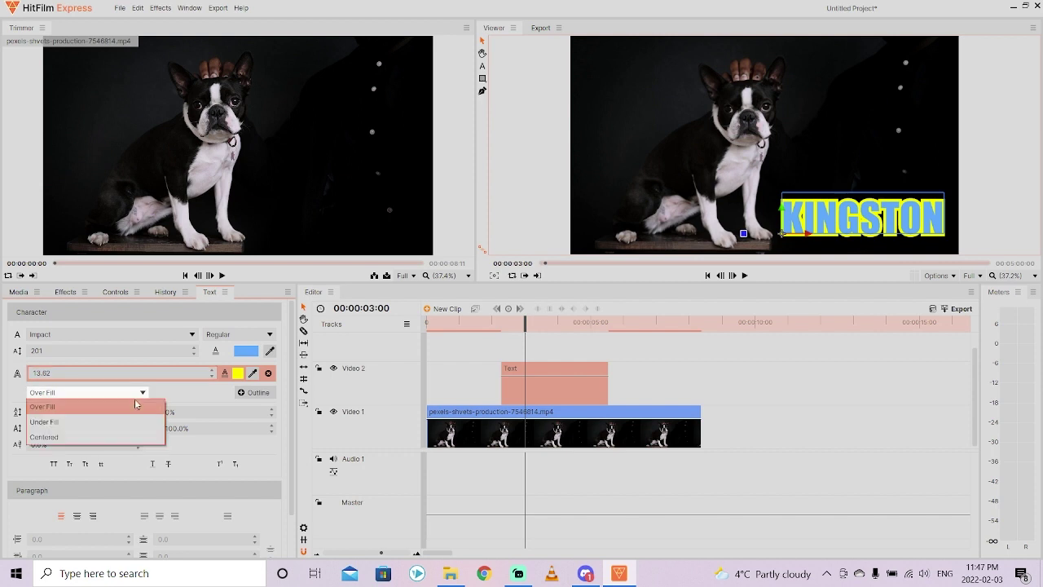
left_click(102, 421)
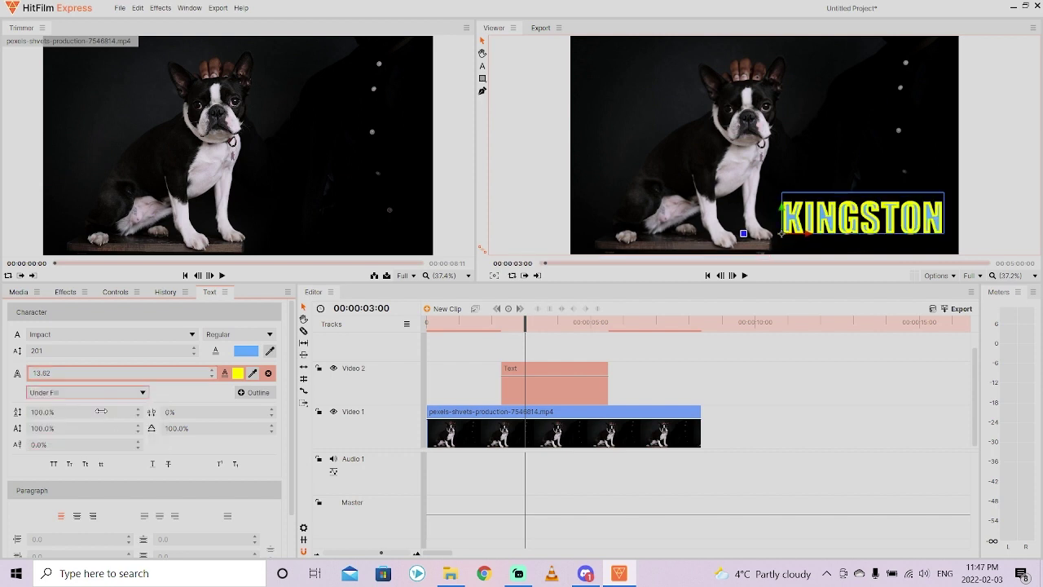
left_click(81, 394)
left_click(44, 437)
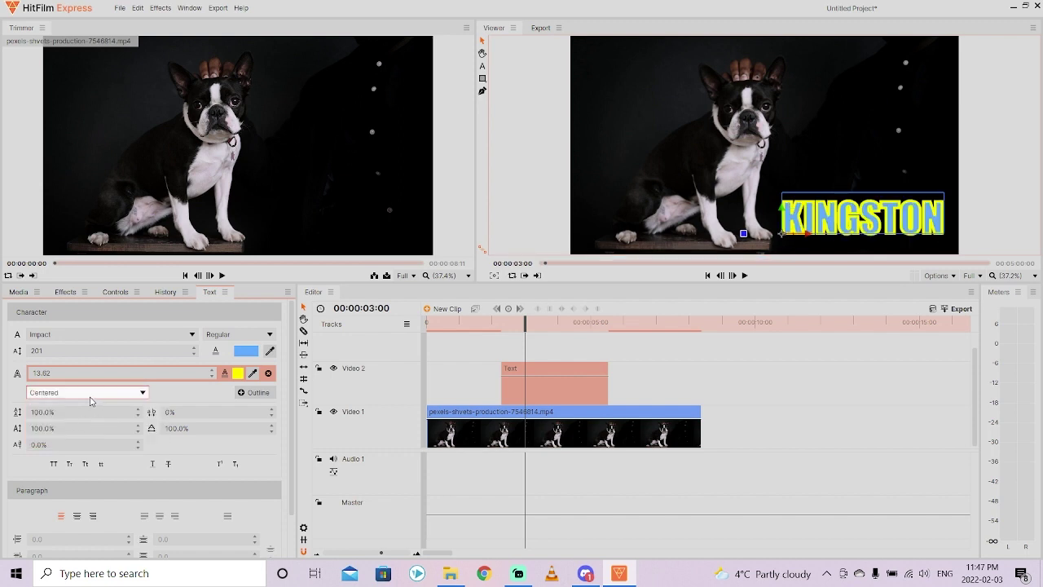
left_click(91, 395)
left_click(61, 407)
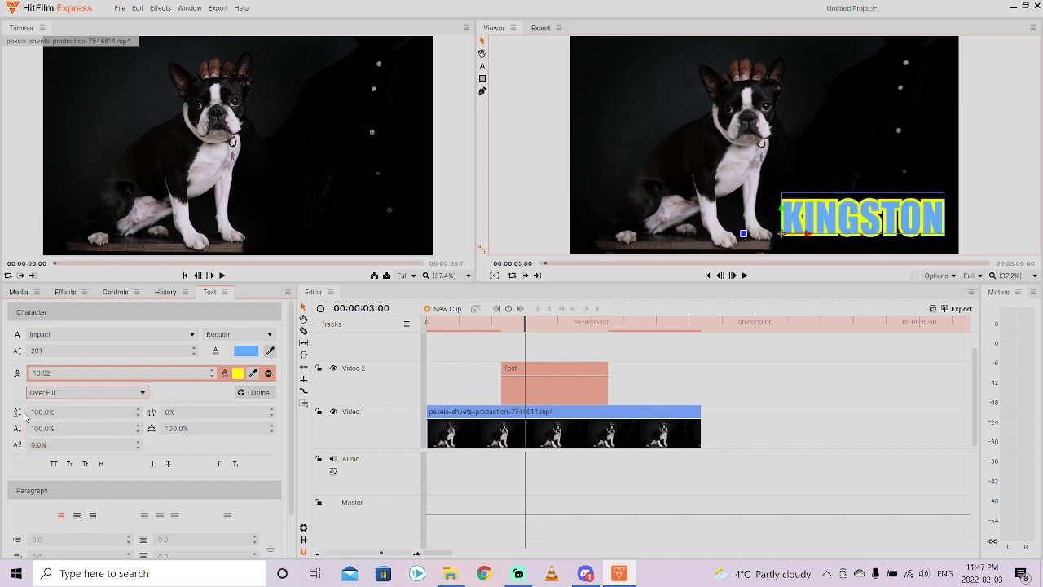